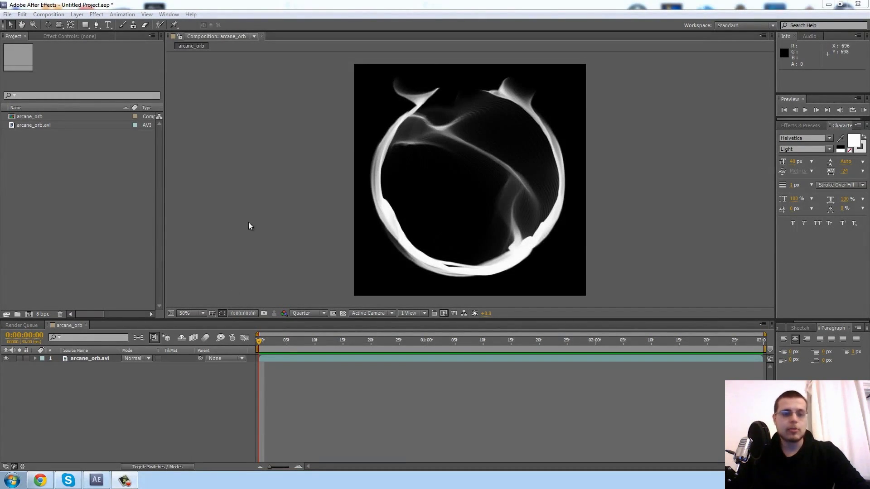
# Play a looping preview of the finished smoky ring, then stop it
pyautogui.click(215, 6)
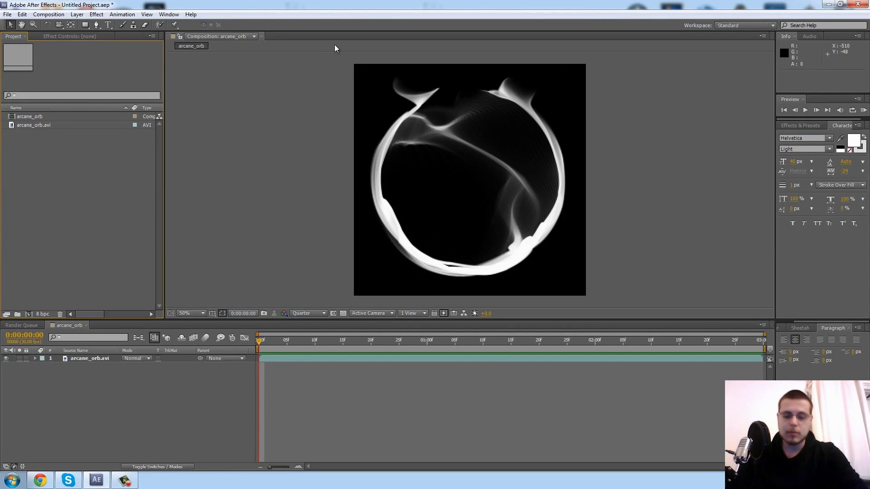
pyautogui.click(269, 210)
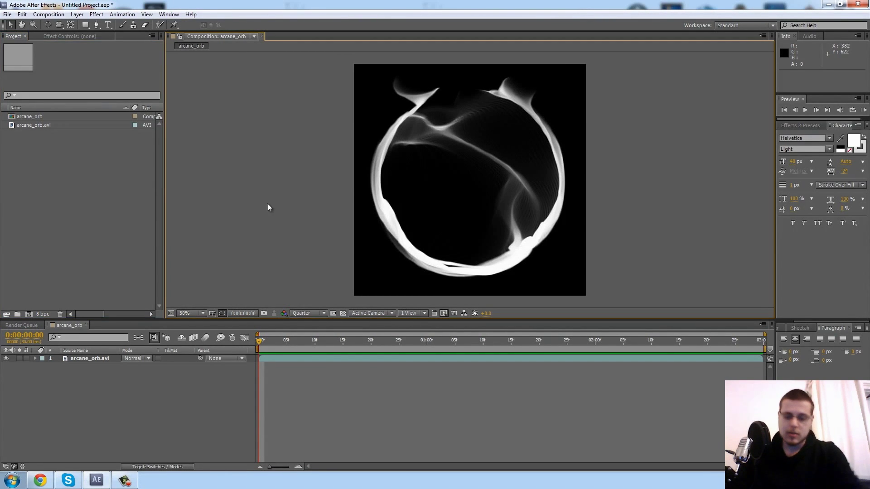
pyautogui.press('KP_0')
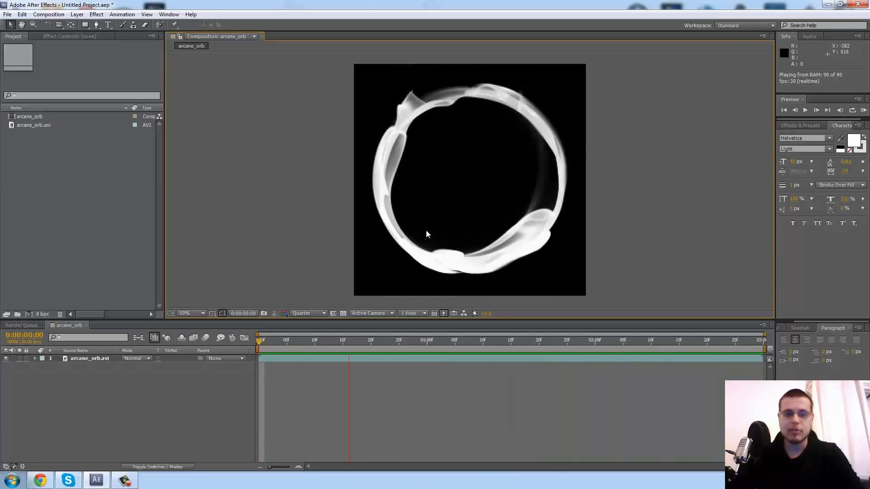
pyautogui.press('space')
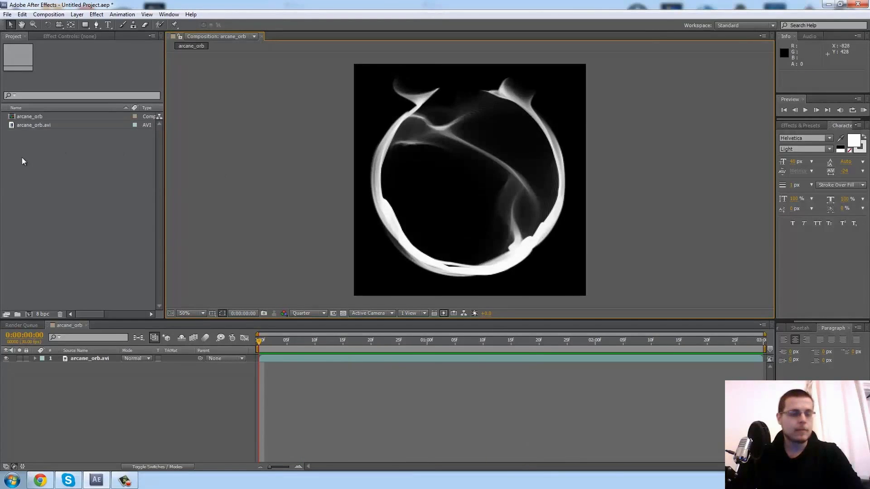
# Create a new 1024×1024 composition, Comp 1, keeping the default settings
pyautogui.rightClick(35, 165)
pyautogui.click(50, 172)
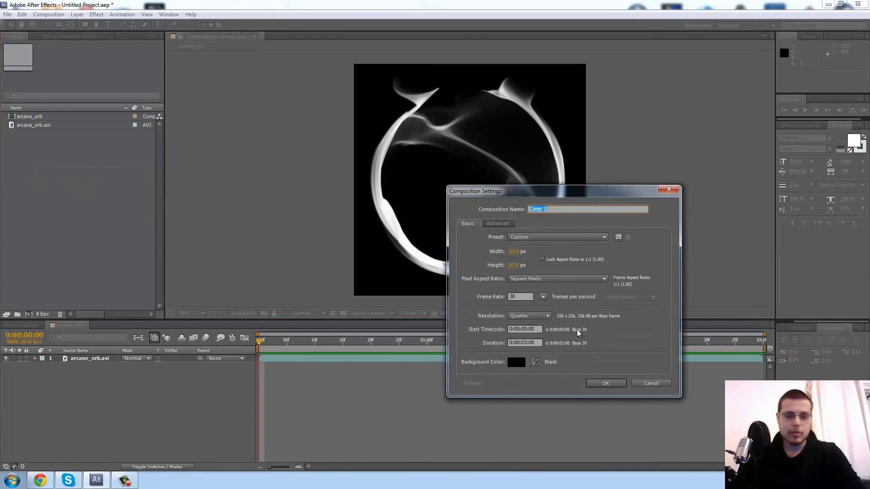
pyautogui.click(606, 384)
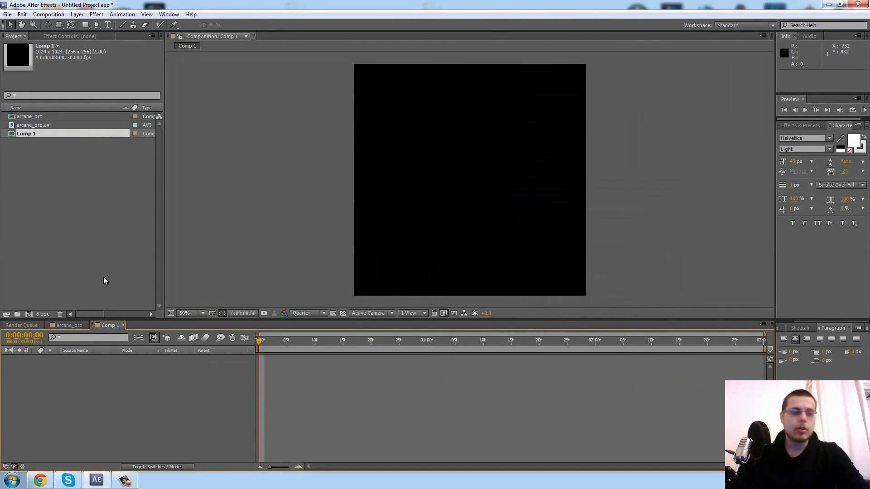
# Add a full-frame white solid layer, White Solid 1, to Comp 1
pyautogui.rightClick(64, 375)
pyautogui.moveTo(100, 378)
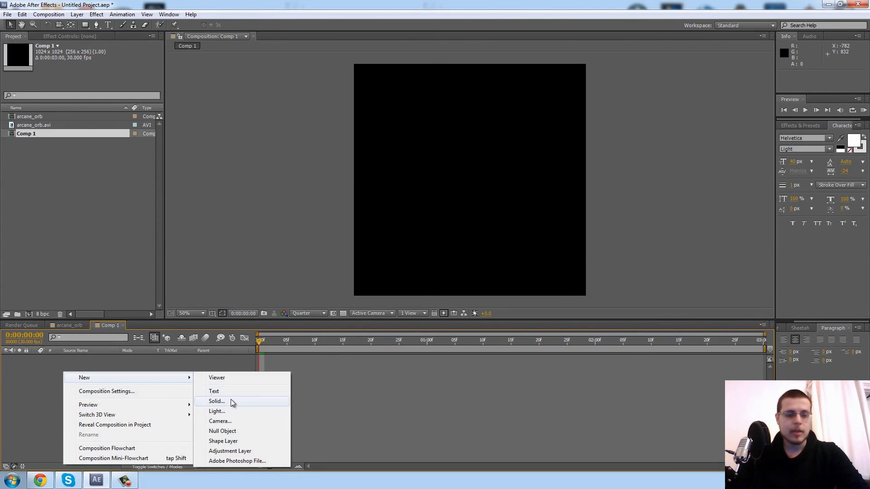
pyautogui.click(216, 402)
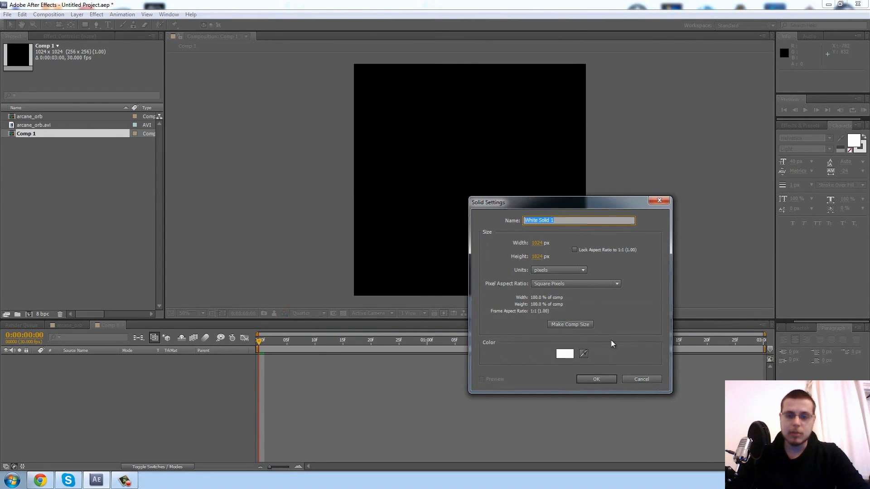
pyautogui.click(601, 380)
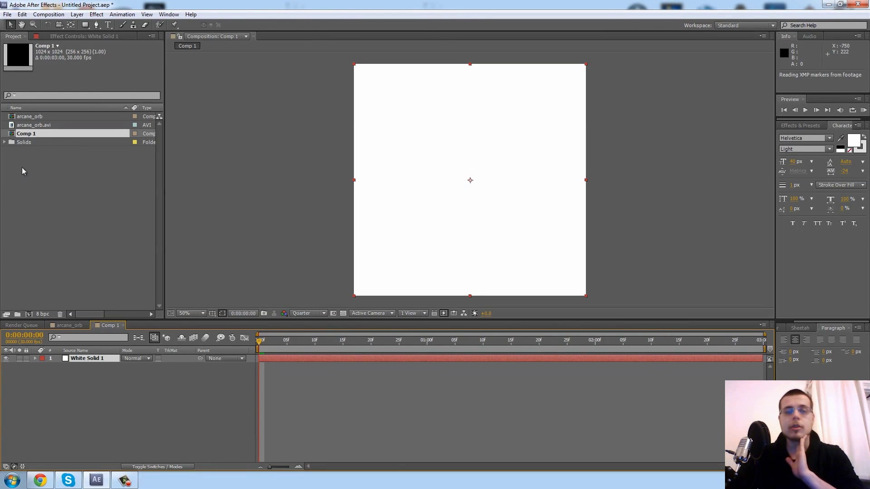
# Apply Trapcode Particular to White Solid 1 and play the comp to watch particles emit
pyautogui.click(88, 36)
pyautogui.rightClick(48, 148)
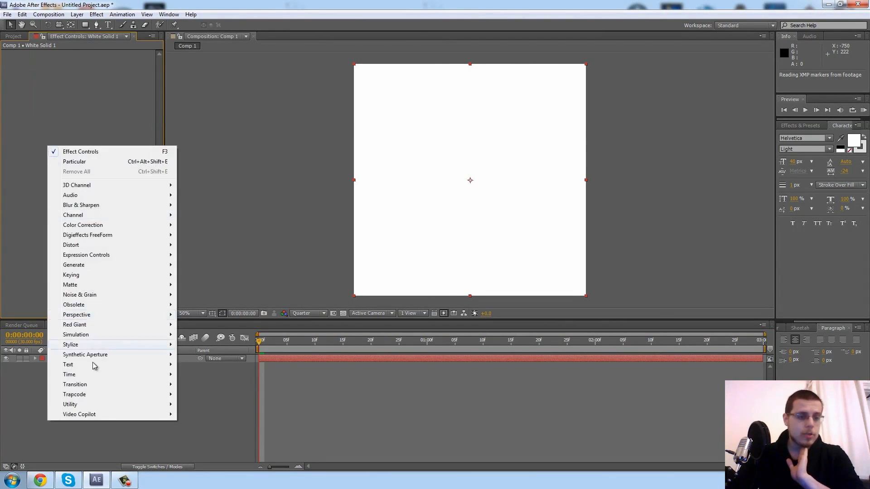
pyautogui.moveTo(96, 399)
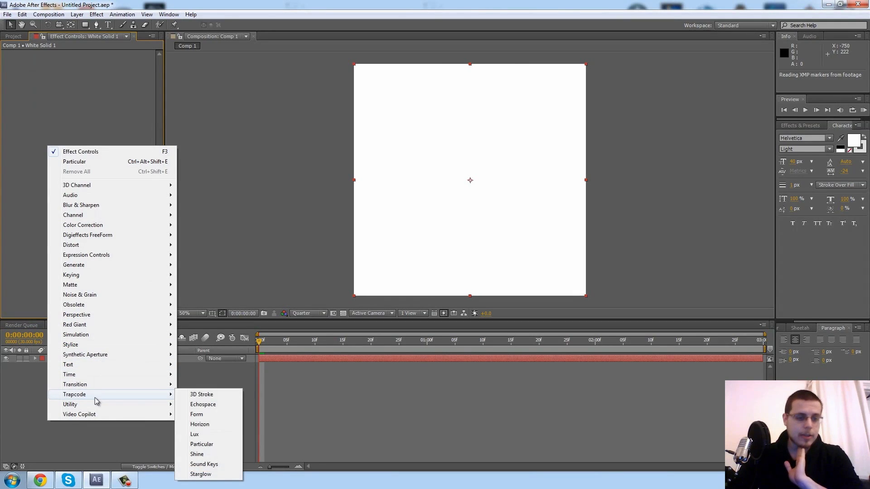
pyautogui.click(209, 446)
pyautogui.press('space')
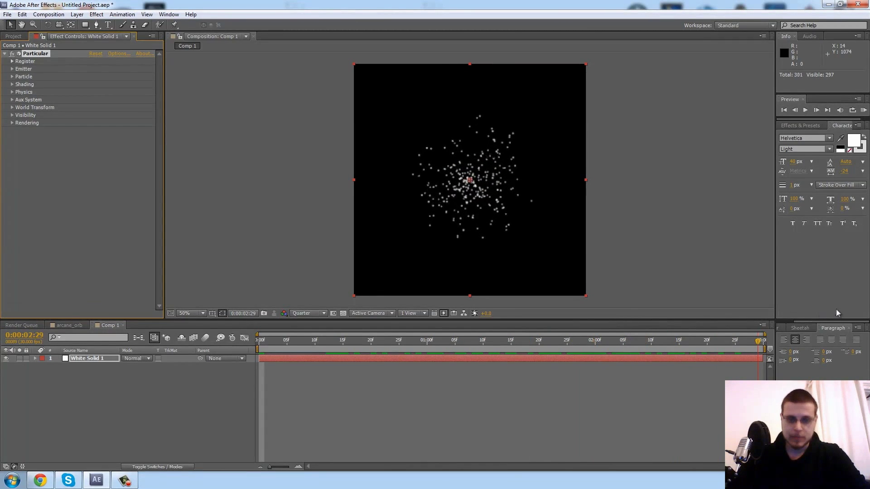
# In Particular's Emitter, set Particles/sec to 300 and Velocity to 0
pyautogui.click(12, 70)
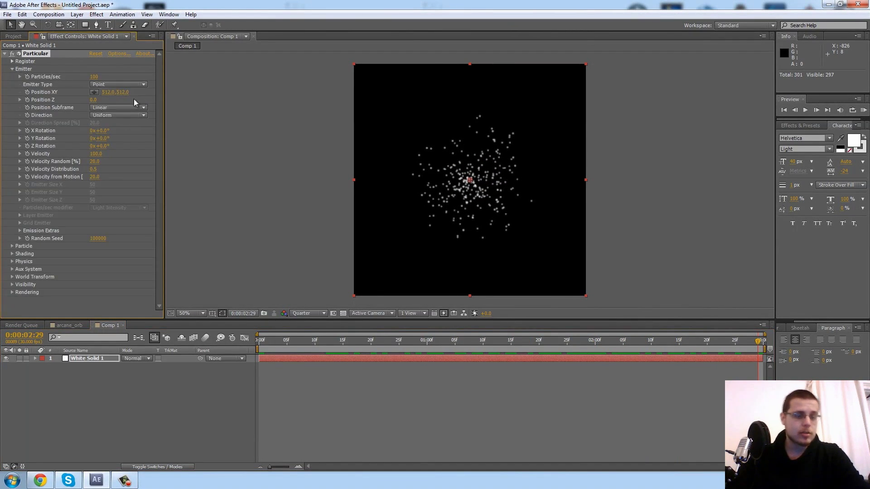
pyautogui.click(94, 76)
pyautogui.write('300')
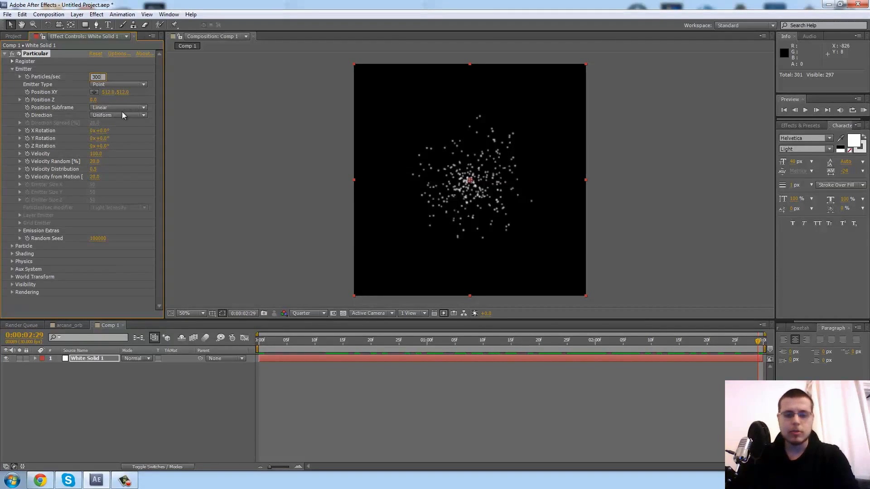
pyautogui.press('Return')
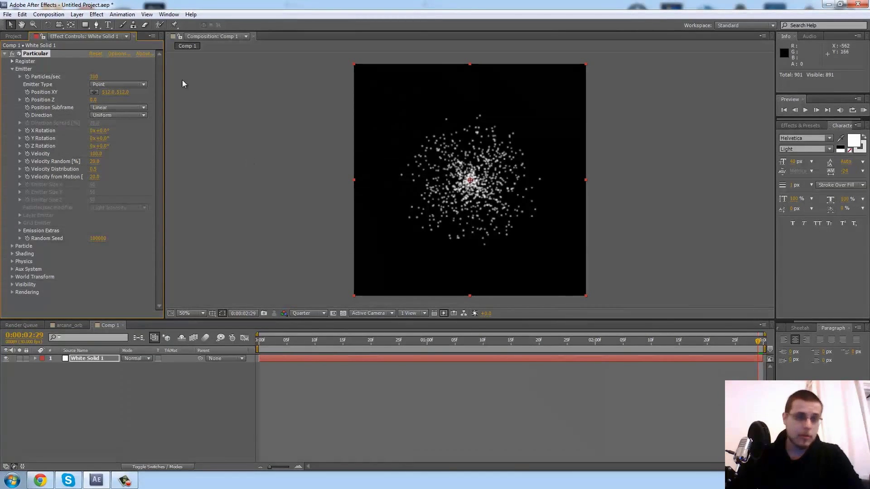
pyautogui.click(100, 155)
pyautogui.write('0')
pyautogui.press('Return')
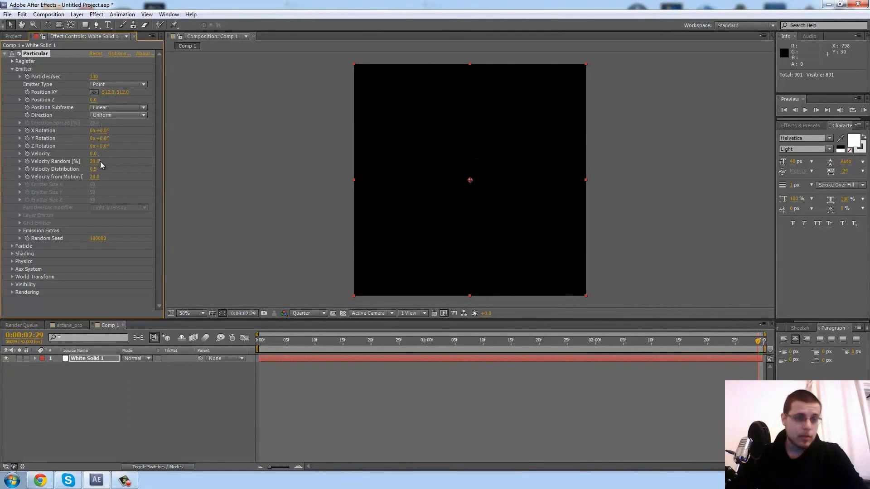
pyautogui.click(96, 162)
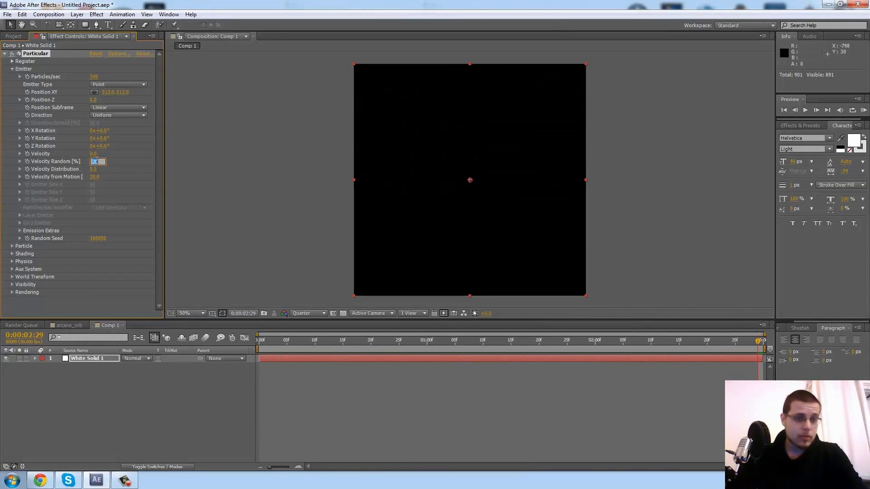
pyautogui.click(108, 117)
# Set the emitter Direction to Directional with a Direction Spread of 0
pyautogui.click(111, 116)
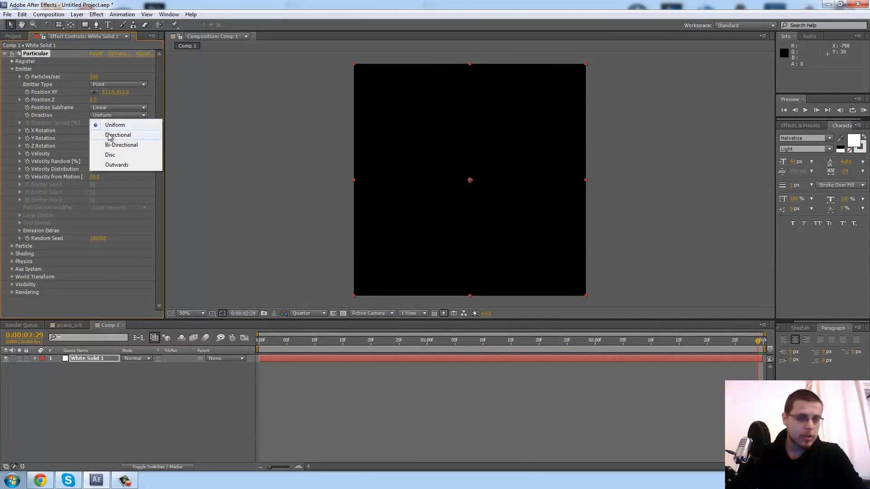
pyautogui.click(110, 135)
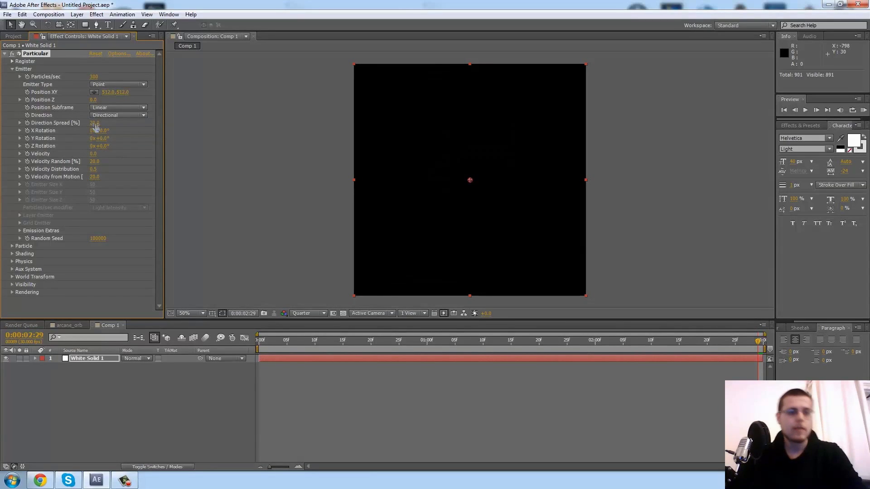
pyautogui.click(94, 123)
pyautogui.write('0')
pyautogui.press('Return')
pyautogui.moveTo(258, 342); pyautogui.dragTo(548, 346)
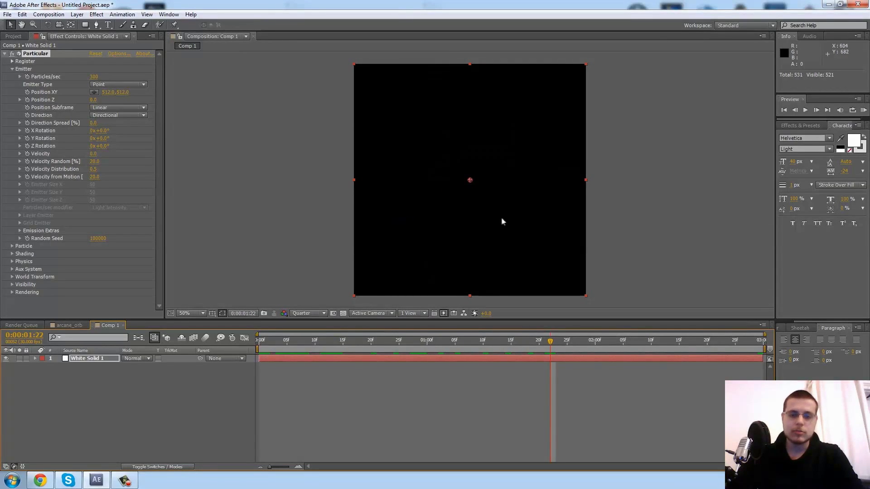
# Set Physics > Air Wind X to 250 and drag the emitter down-left in the viewer
pyautogui.click(13, 262)
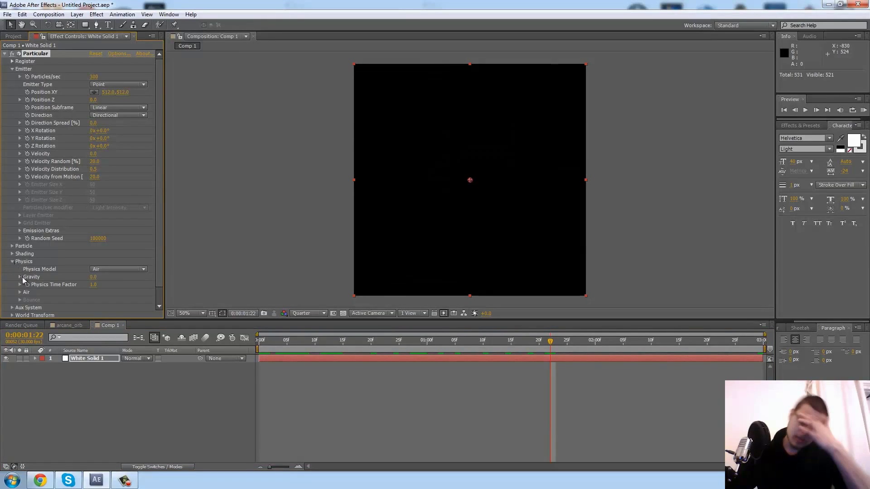
pyautogui.click(20, 292)
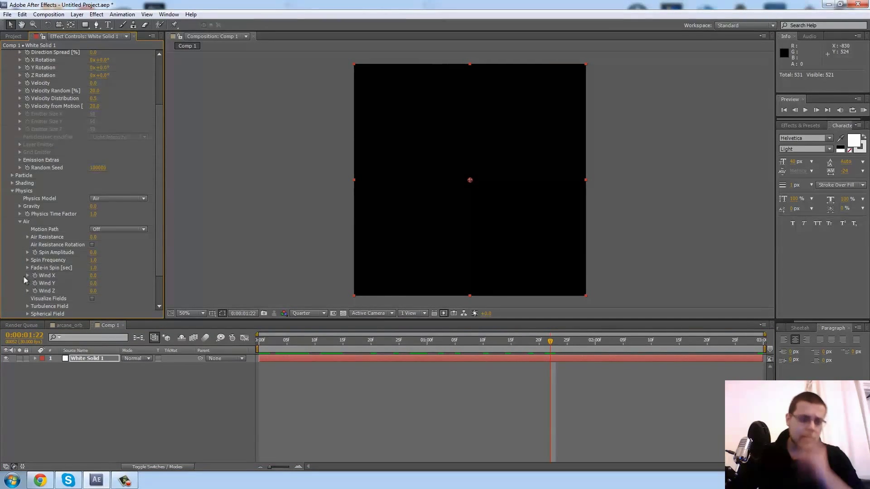
pyautogui.moveTo(94, 275); pyautogui.dragTo(150, 270)
pyautogui.click(97, 276)
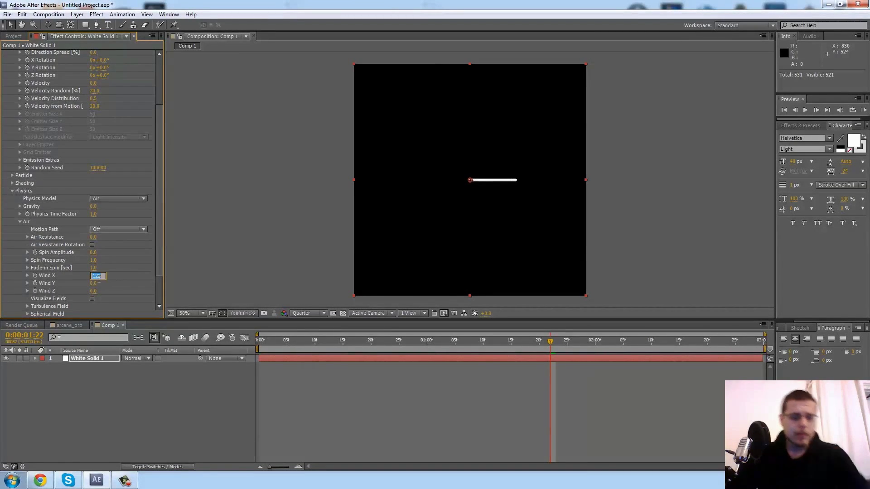
pyautogui.write('250')
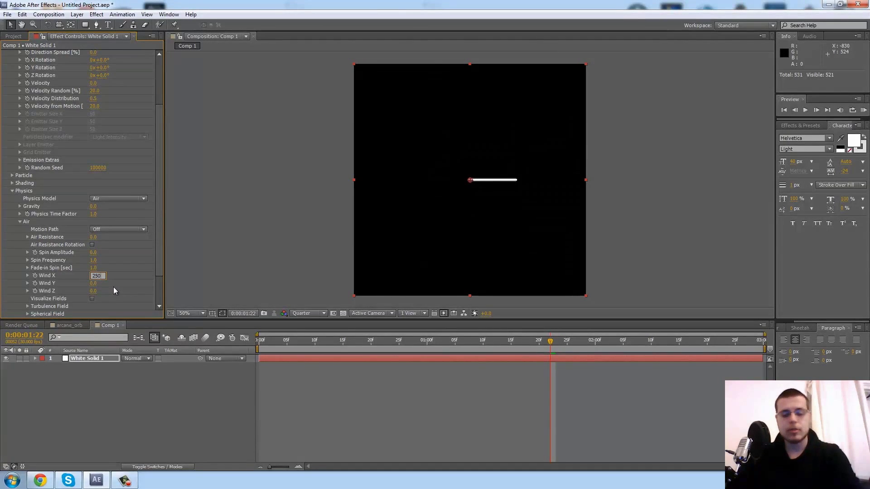
pyautogui.click(373, 196)
pyautogui.moveTo(466, 181)
pyautogui.mouseDown()
pyautogui.moveTo(406, 222)
pyautogui.moveTo(404, 238)
pyautogui.mouseUp()
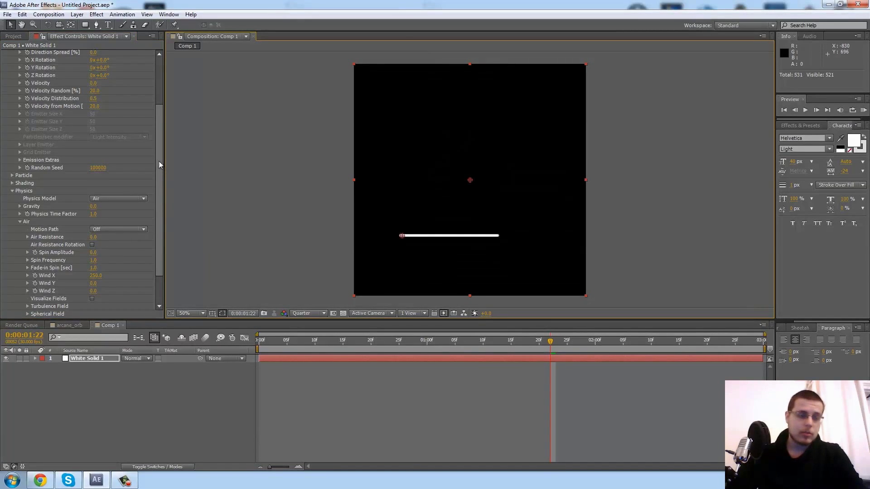
pyautogui.scroll(-3, 99, 173)
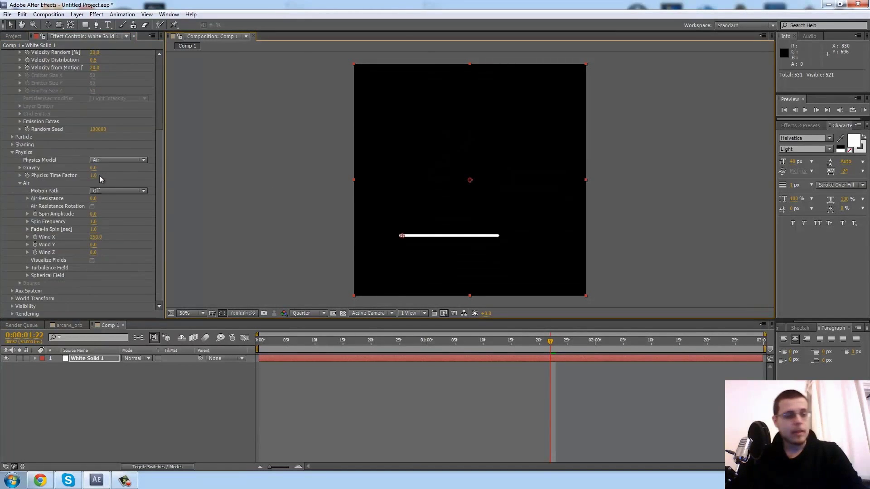
# Make the Aux System emit continuously, with aux particles per second around 300
pyautogui.click(12, 292)
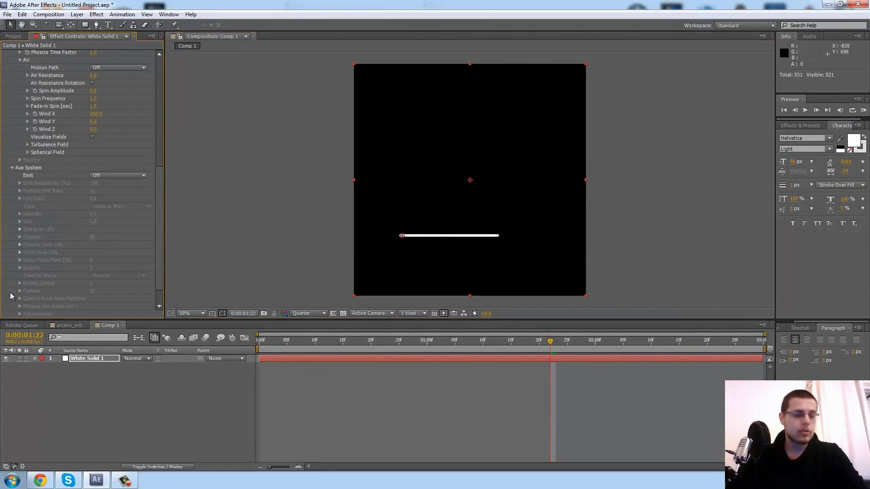
pyautogui.click(114, 175)
pyautogui.click(114, 205)
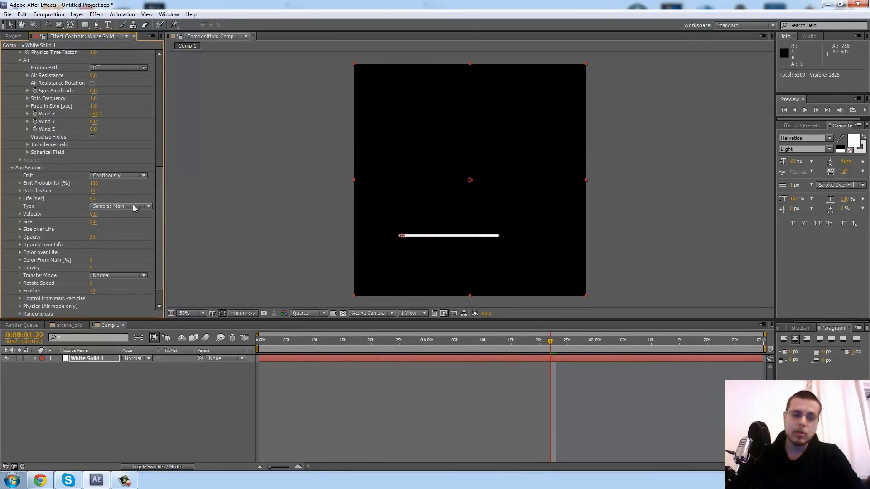
pyautogui.moveTo(92, 191); pyautogui.dragTo(95, 193)
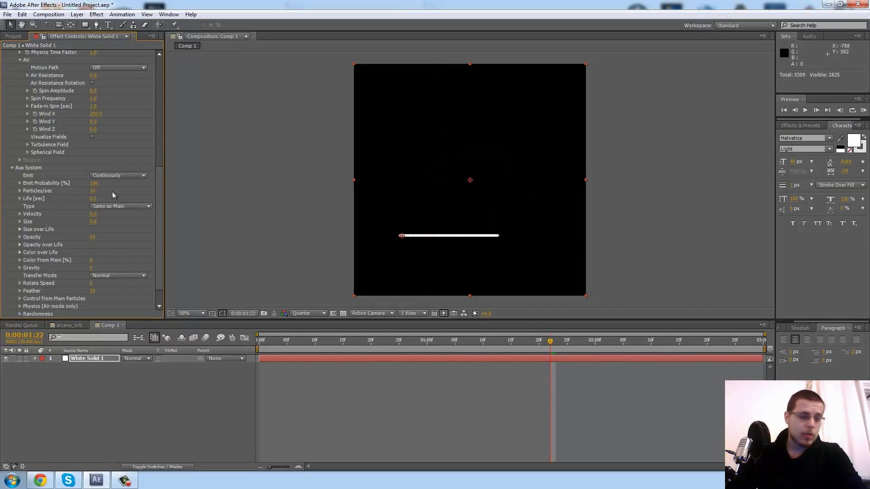
pyautogui.scroll(-1, 111, 204)
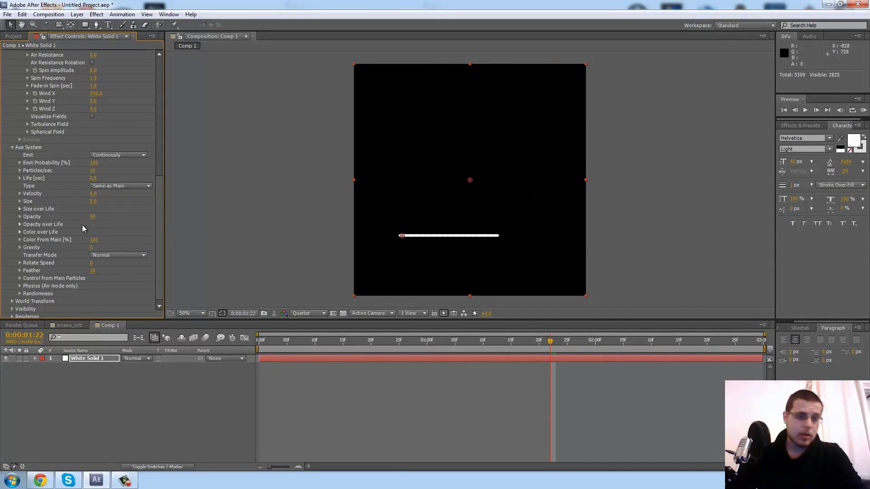
# Set the aux particles' Life to 1 second and Gravity to -500
pyautogui.click(93, 179)
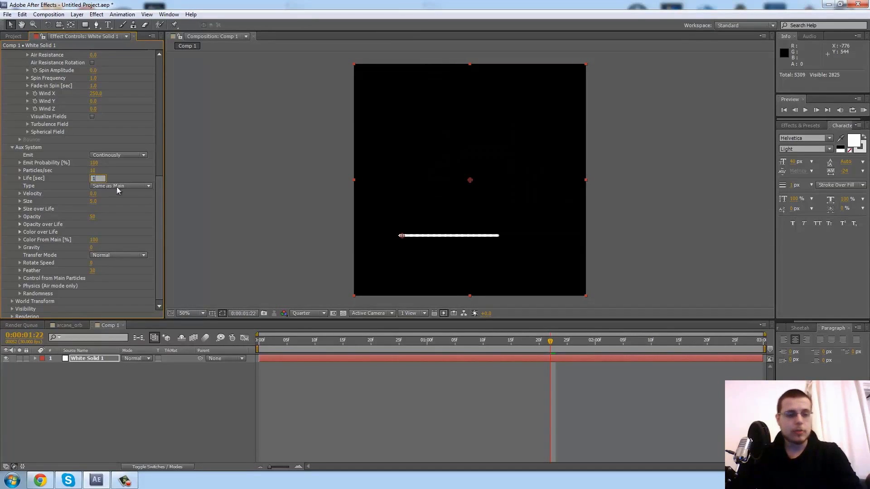
pyautogui.write('1')
pyautogui.press('Return')
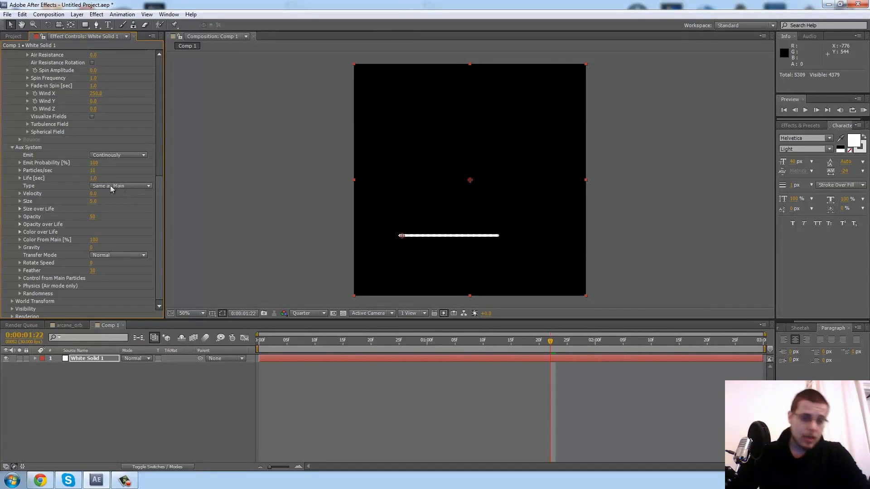
pyautogui.click(92, 248)
pyautogui.write('-500')
pyautogui.press('Return')
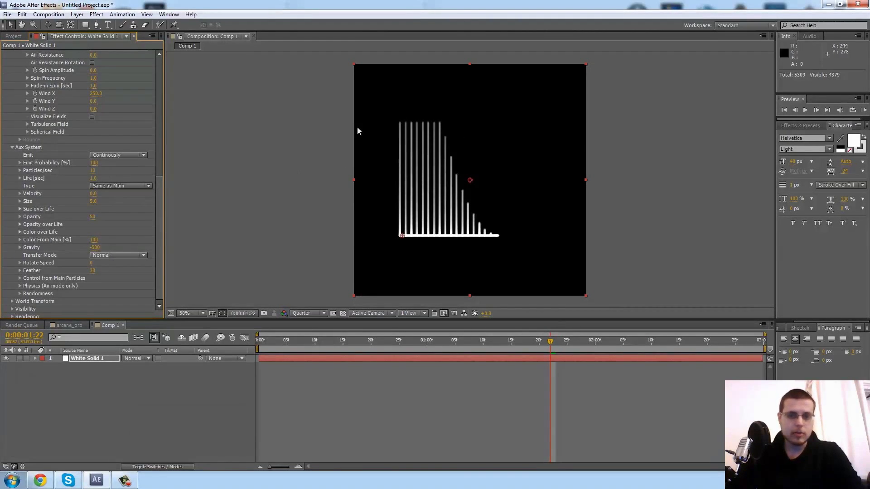
# Raise the aux Particles/sec to 400
pyautogui.moveTo(93, 173); pyautogui.dragTo(234, 162)
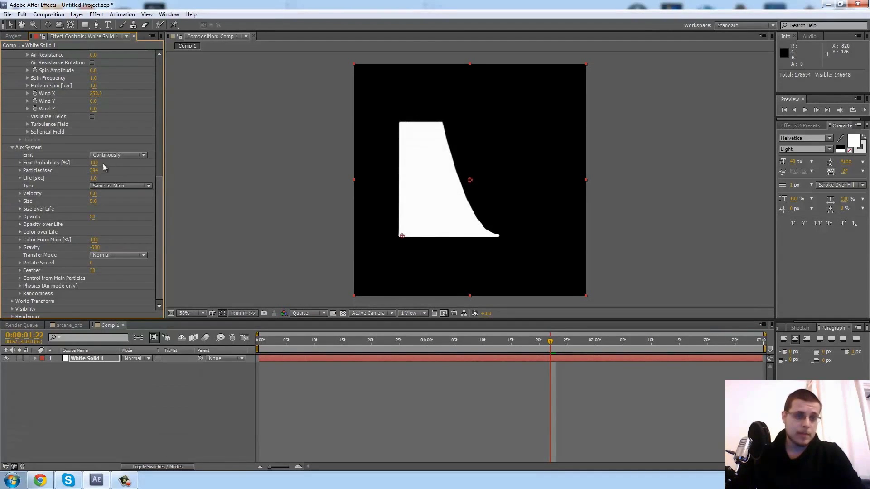
pyautogui.click(96, 171)
pyautogui.write('400')
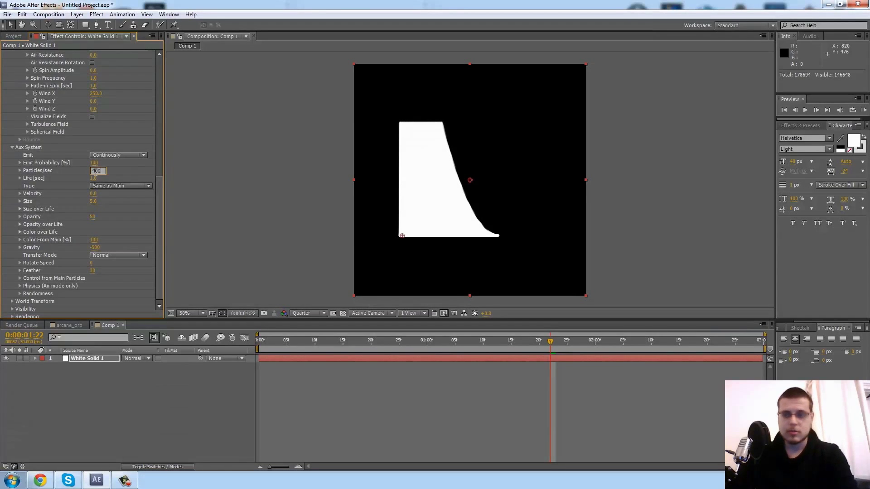
pyautogui.press('Return')
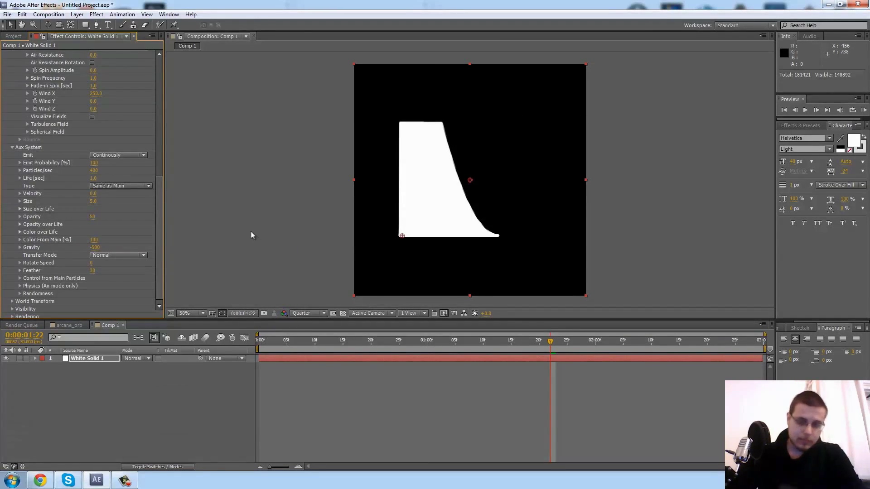
# Apply the ramp-up, plateau, ramp-down preset to the aux Size over Life curve
pyautogui.click(20, 209)
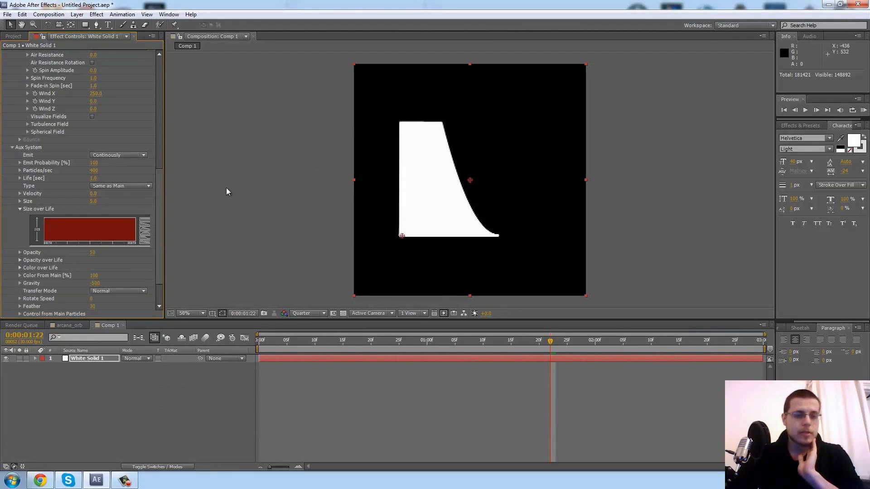
pyautogui.click(145, 236)
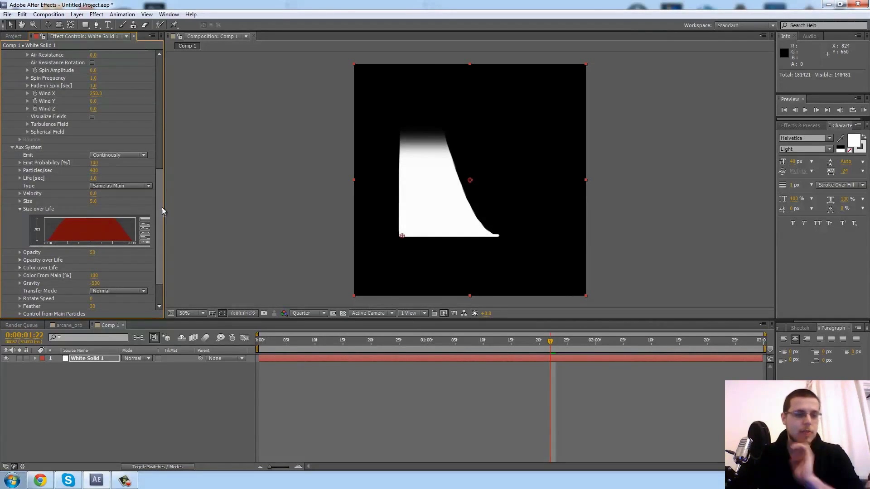
pyautogui.scroll(3, 160, 202)
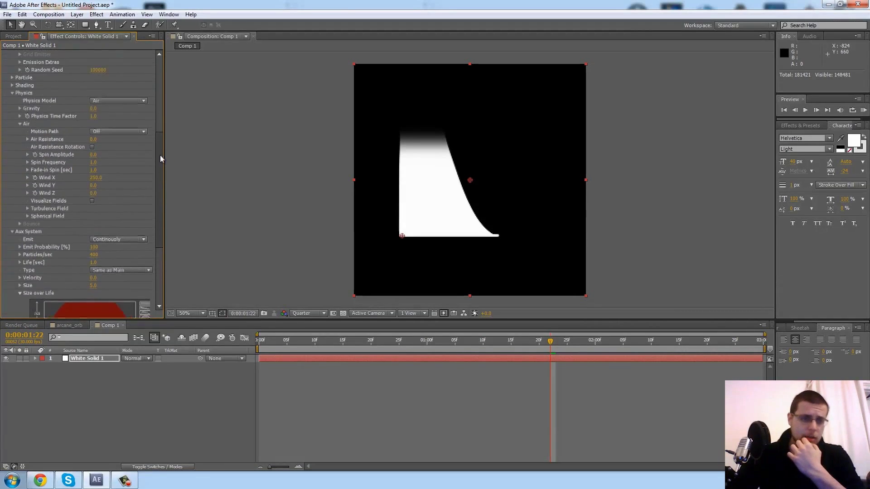
pyautogui.scroll(2, 45, 131)
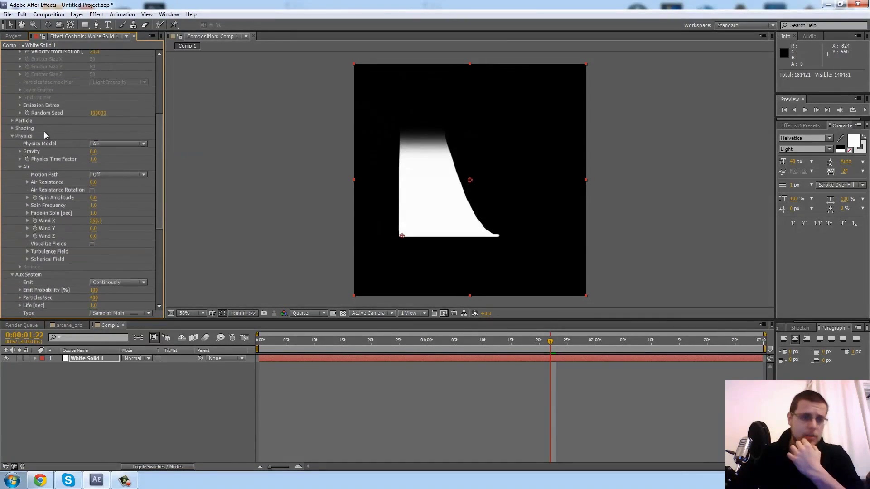
# Set the main Particle Size to 0
pyautogui.click(12, 121)
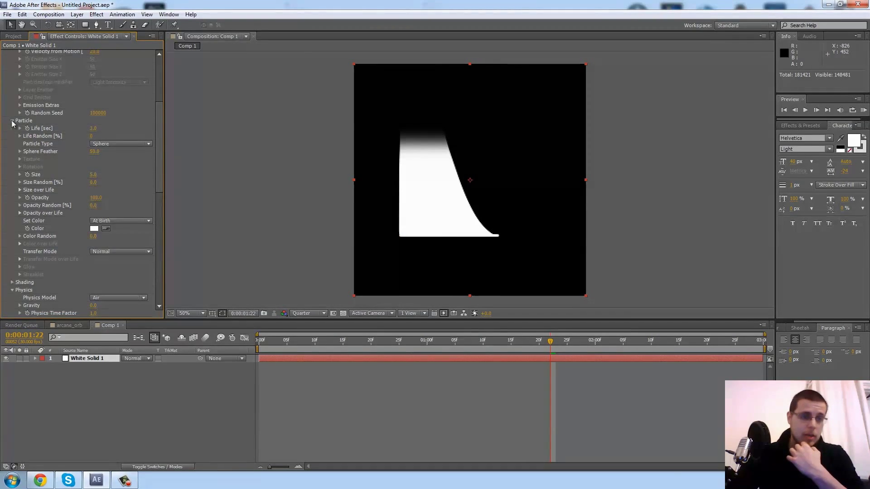
pyautogui.click(93, 175)
pyautogui.write('0')
pyautogui.press('Return')
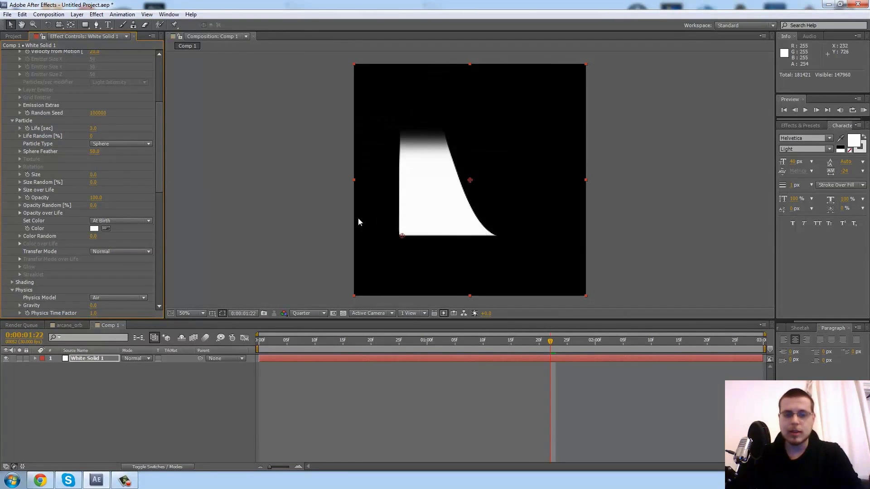
# Expand the Aux System's Physics (Air mode only) settings
pyautogui.scroll(-10, 129, 168)
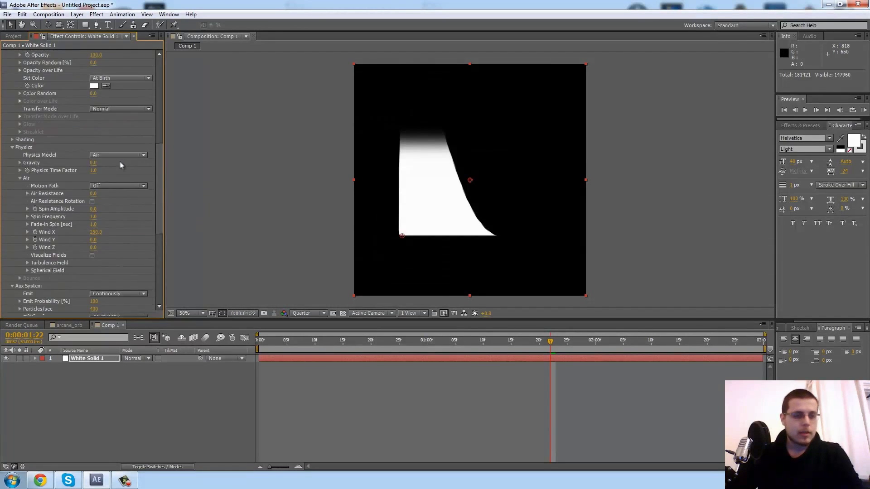
pyautogui.scroll(-1, 122, 162)
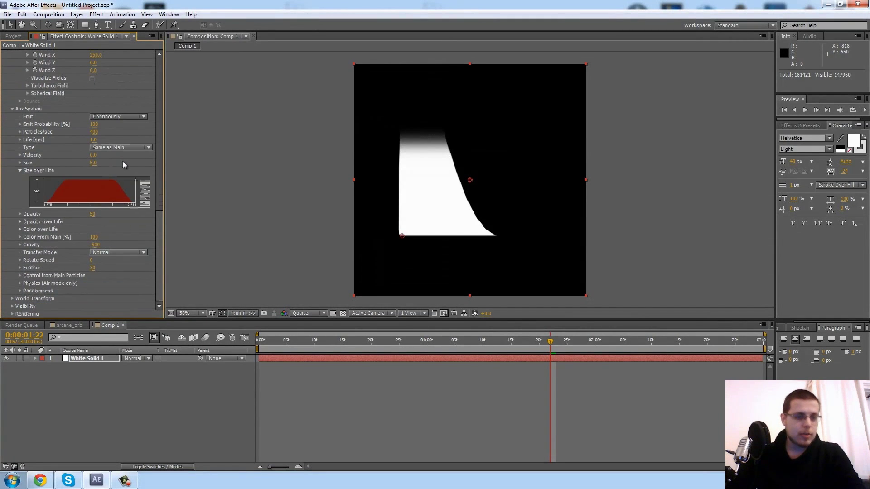
pyautogui.click(19, 282)
pyautogui.scroll(-2, 119, 247)
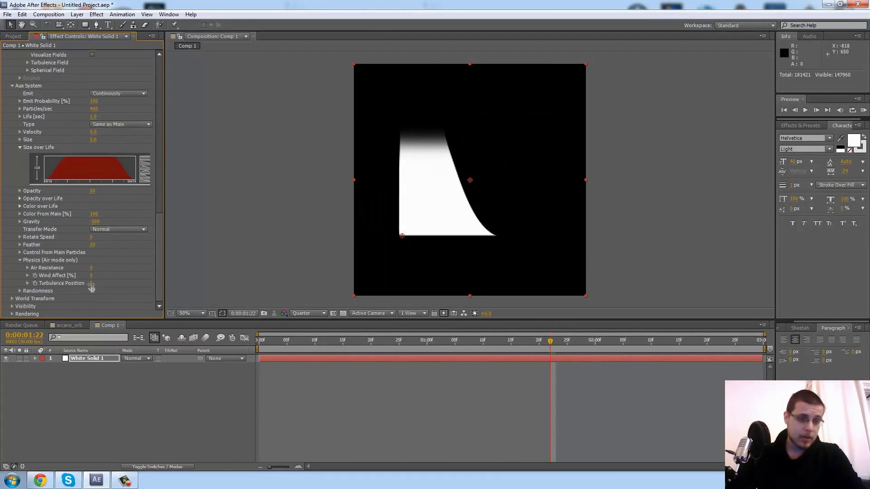
# Set the aux Turbulence Position to 300
pyautogui.moveTo(93, 283); pyautogui.dragTo(118, 279)
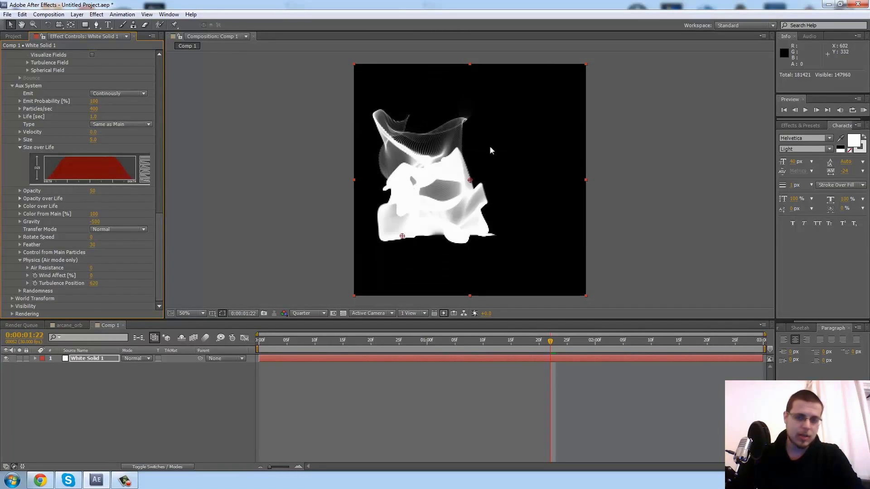
pyautogui.click(96, 283)
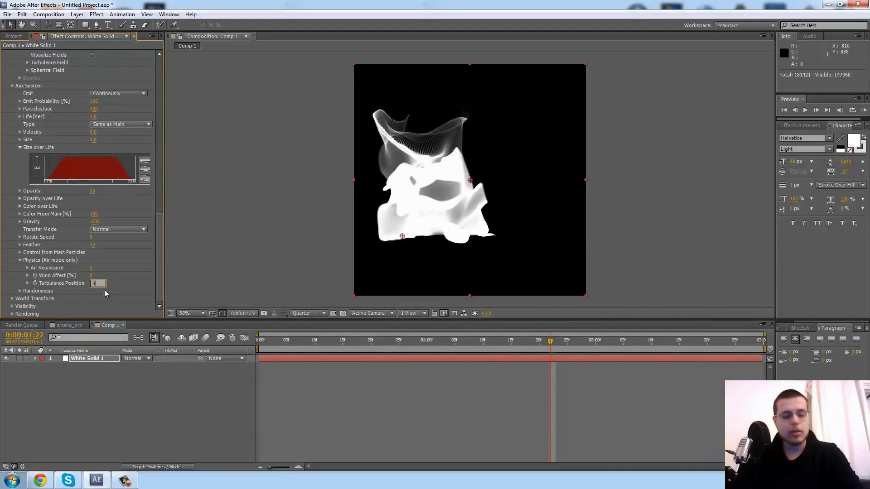
pyautogui.write('300')
pyautogui.press('Return')
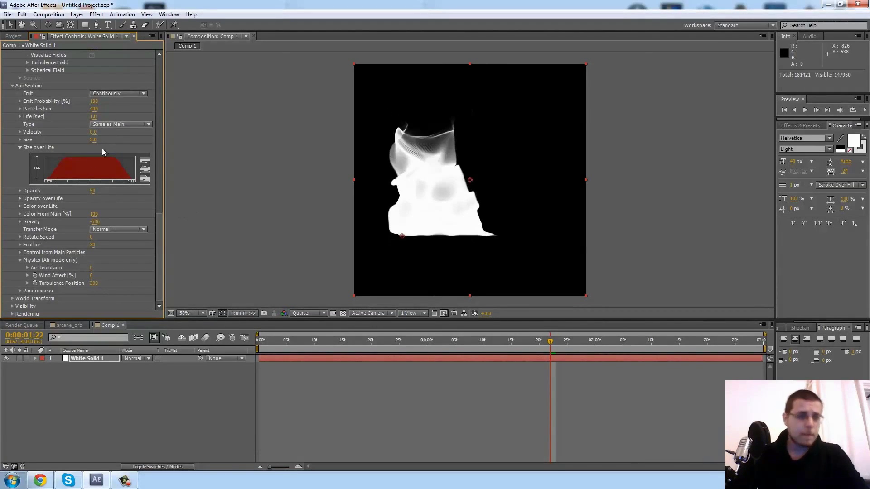
# Lower the Aux System particle Size to 2.5
pyautogui.click(93, 140)
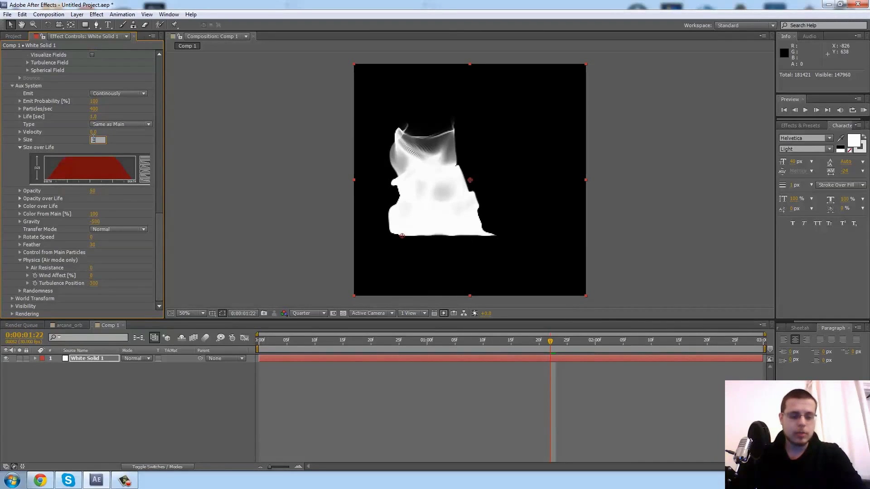
pyautogui.write('2.5')
pyautogui.press('Return')
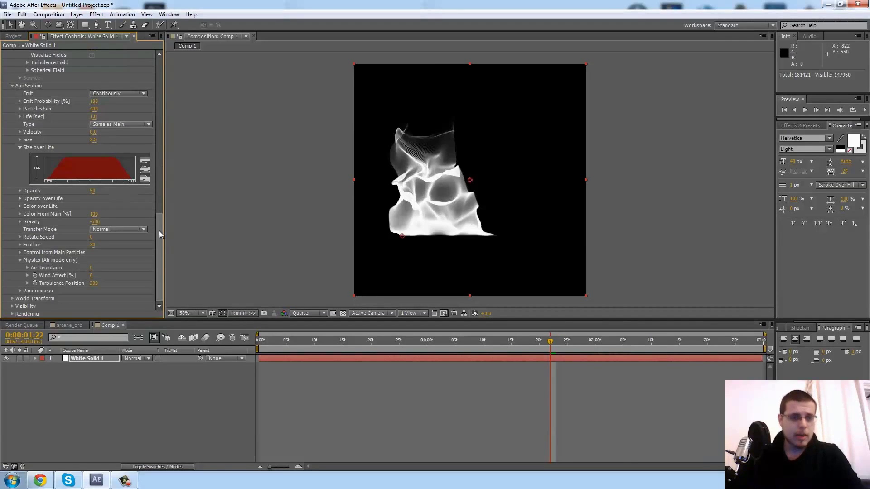
# Change Physics > Air Wind X from 250 to 350
pyautogui.moveTo(159, 231); pyautogui.dragTo(160, 170)
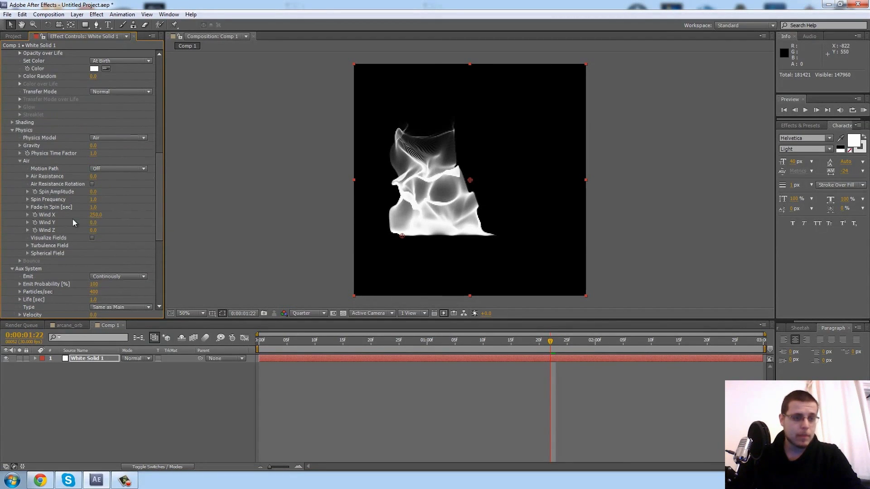
pyautogui.click(97, 214)
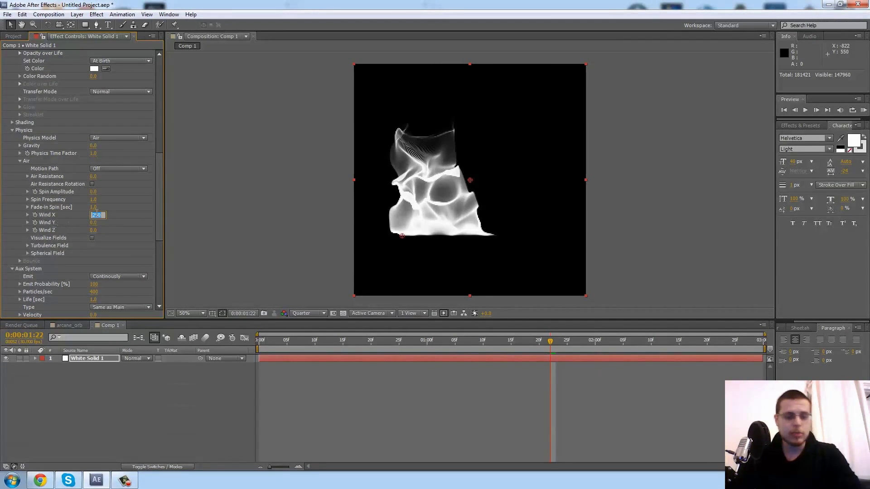
pyautogui.write('350')
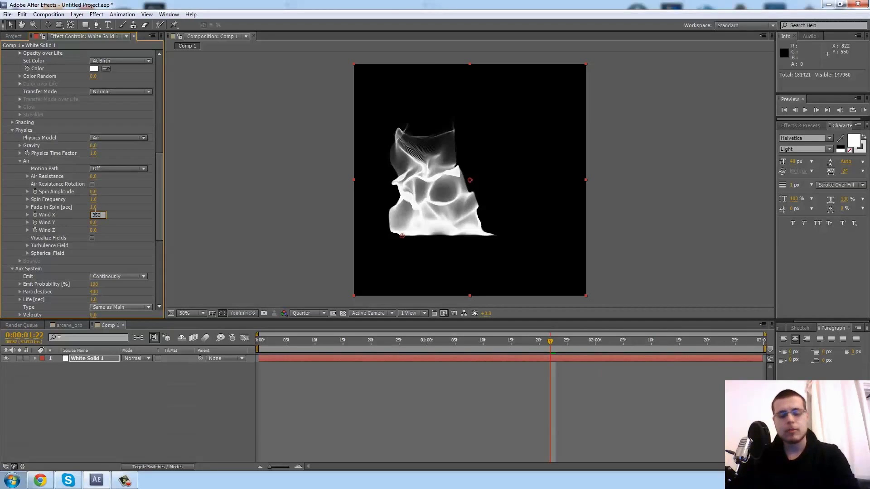
pyautogui.press('Return')
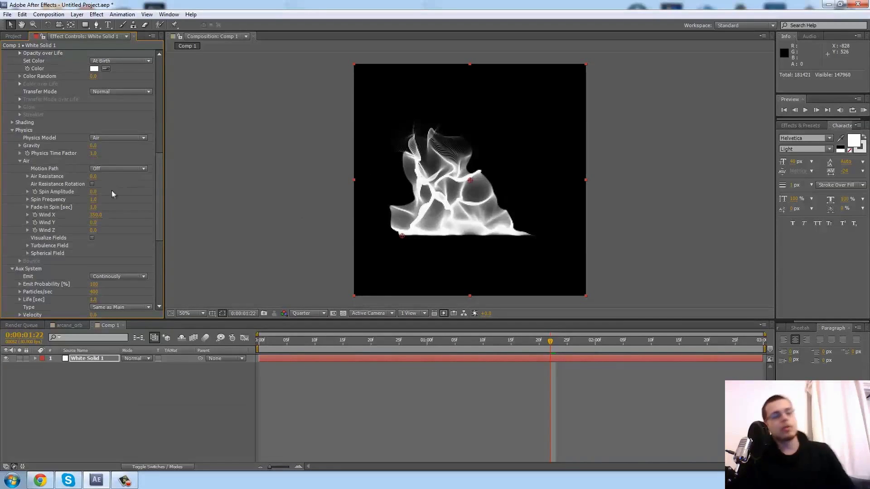
# Open Spherical Field, scrub its Strength to 100 and set Radius to 400
pyautogui.click(27, 253)
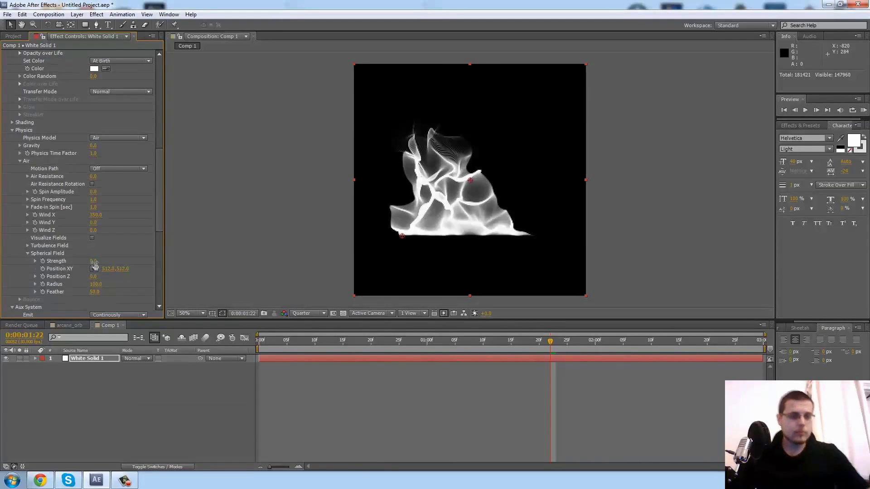
pyautogui.moveTo(94, 262); pyautogui.dragTo(182, 252)
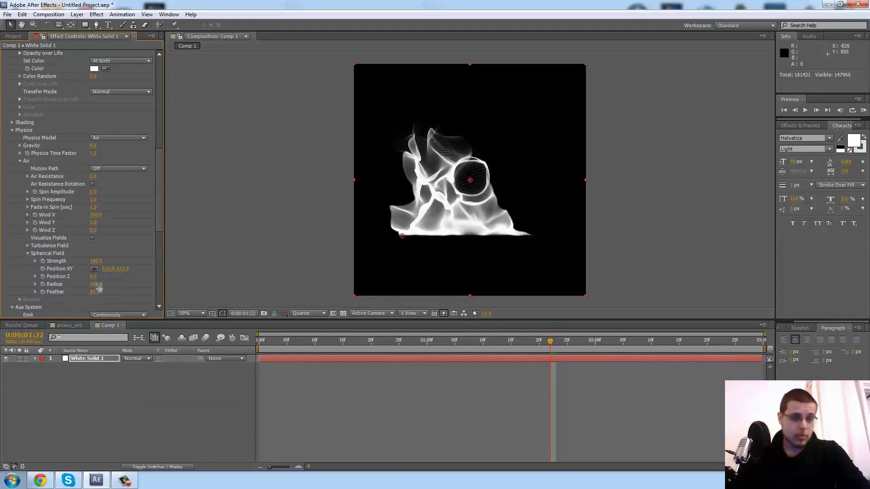
pyautogui.moveTo(98, 287); pyautogui.dragTo(113, 286)
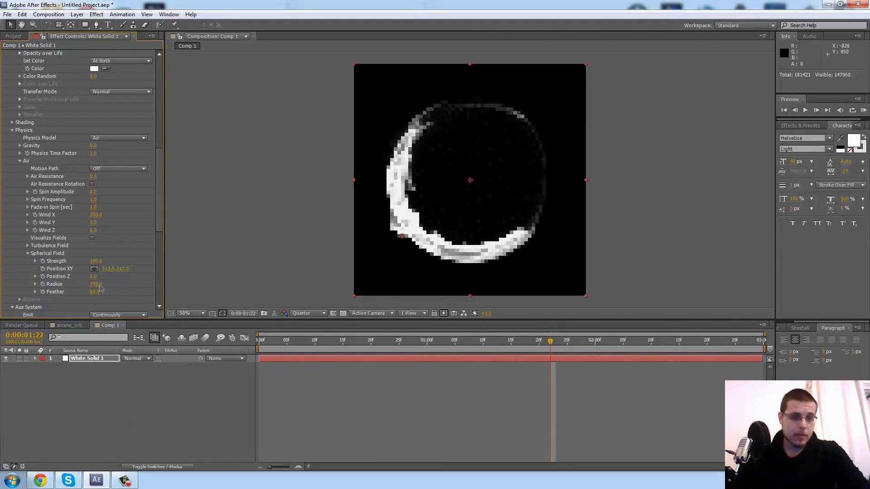
pyautogui.click(97, 284)
pyautogui.write('400')
pyautogui.press('Return')
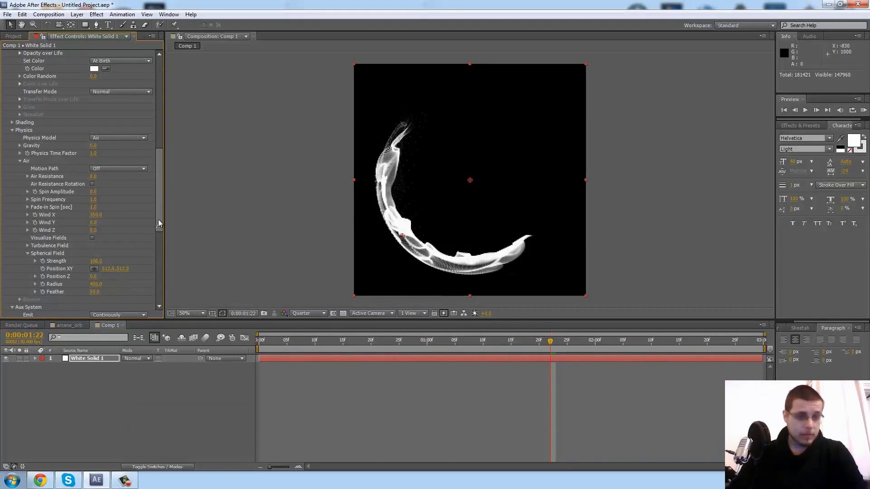
# Preview the ring animation from the start, then scrub through 0:00:02:18 to the last frame
pyautogui.click(259, 340)
pyautogui.press('space')
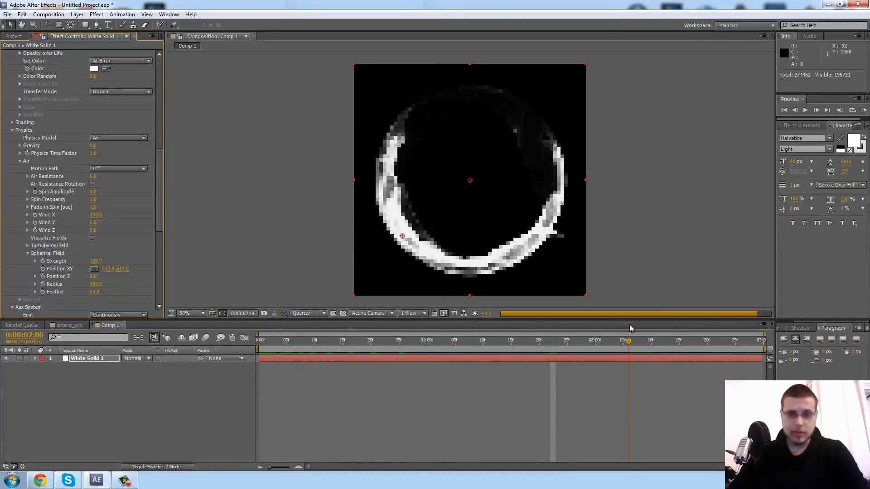
pyautogui.click(679, 341)
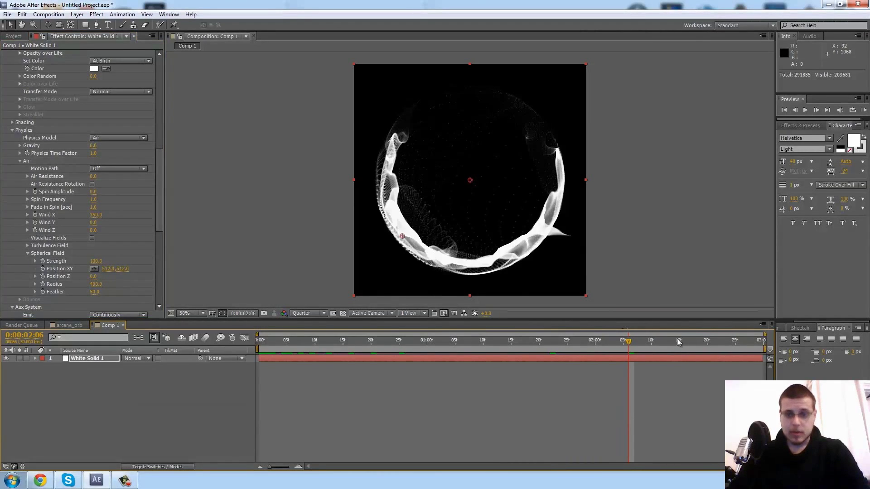
pyautogui.click(696, 345)
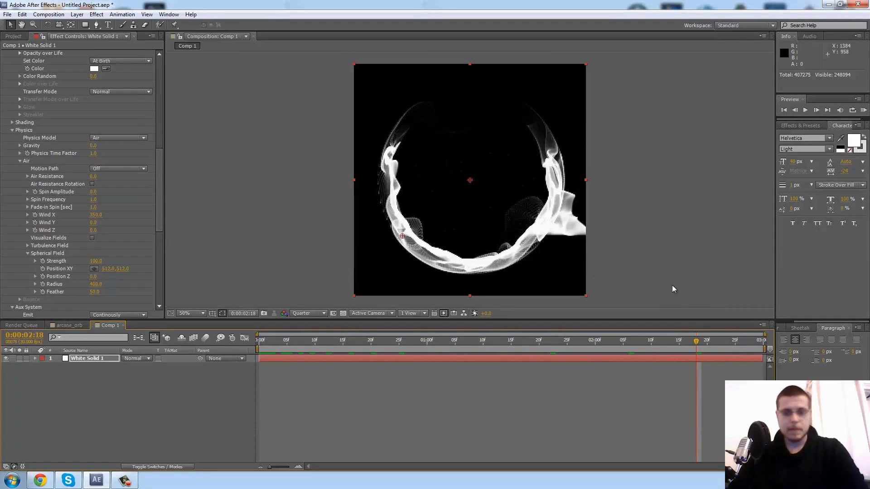
pyautogui.moveTo(697, 341); pyautogui.dragTo(759, 343)
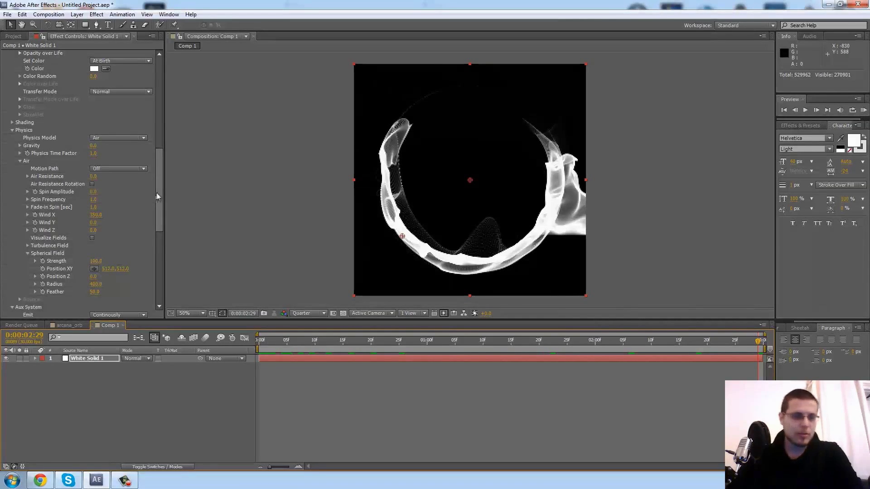
# Set Particular's particle Life to 1.5 seconds and scrub the timeline to check the shorter trails
pyautogui.moveTo(158, 193); pyautogui.dragTo(151, 136)
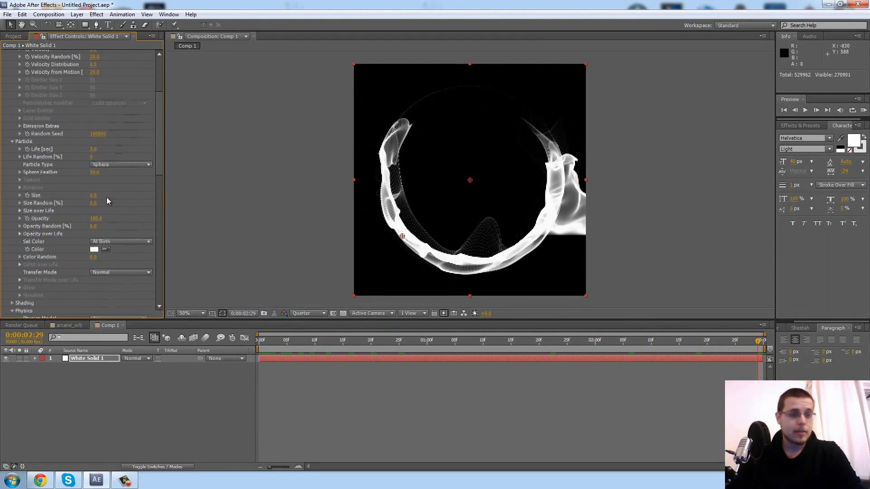
pyautogui.scroll(-6, 110, 181)
pyautogui.scroll(5, 112, 180)
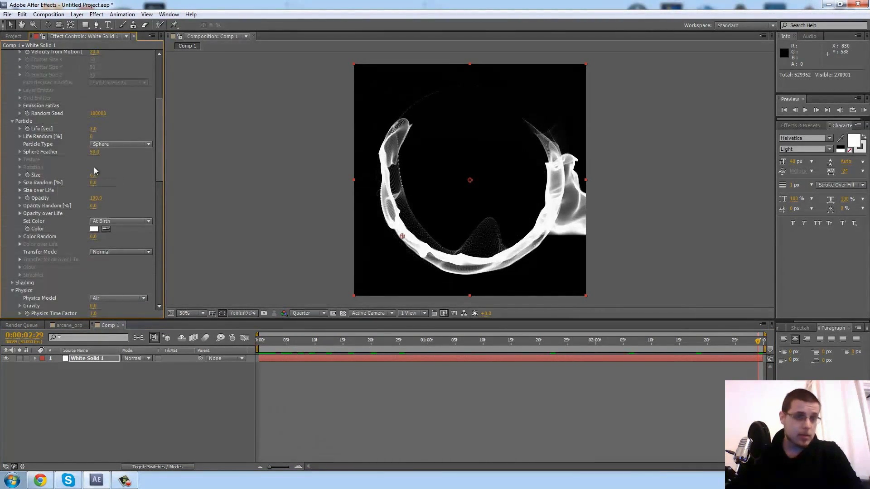
pyautogui.click(92, 130)
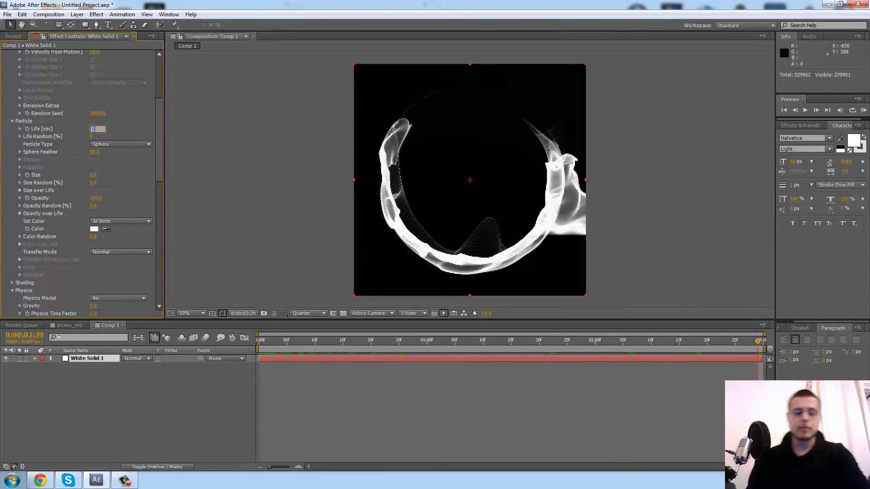
pyautogui.write('1')
pyautogui.press('Return')
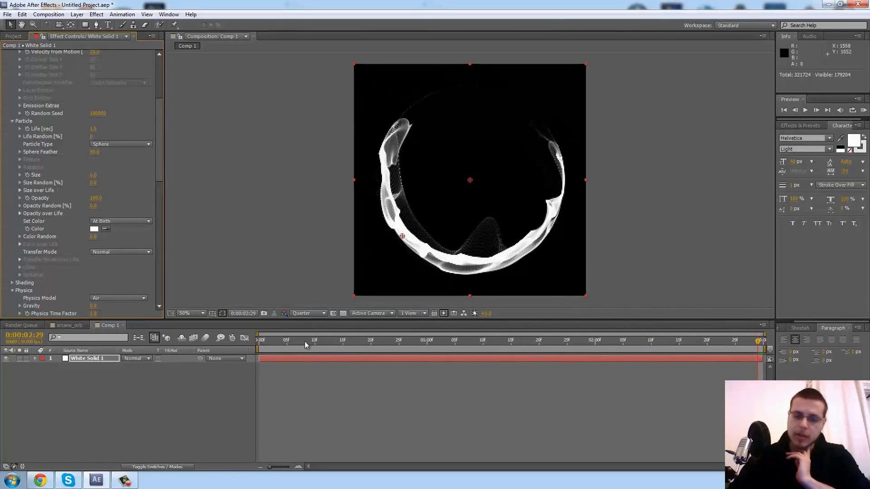
pyautogui.moveTo(259, 345); pyautogui.dragTo(500, 359)
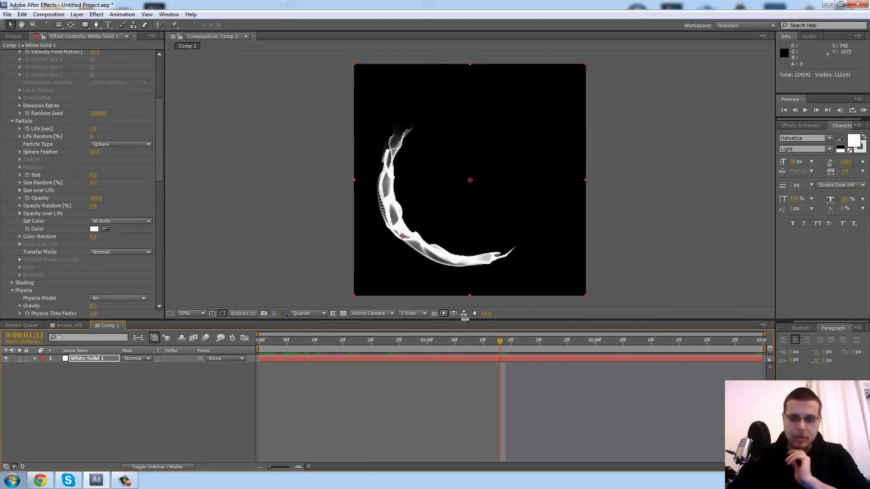
# Preview the ring, then set the Aux System Gravity to -650 by entering a negative value and scrubbing it
pyautogui.moveTo(429, 340)
pyautogui.mouseDown()
pyautogui.moveTo(399, 341)
pyautogui.moveTo(438, 341)
pyautogui.mouseUp()
pyautogui.moveTo(591, 336); pyautogui.dragTo(657, 333)
pyautogui.moveTo(159, 121); pyautogui.dragTo(152, 195)
pyautogui.scroll(-5, 110, 152)
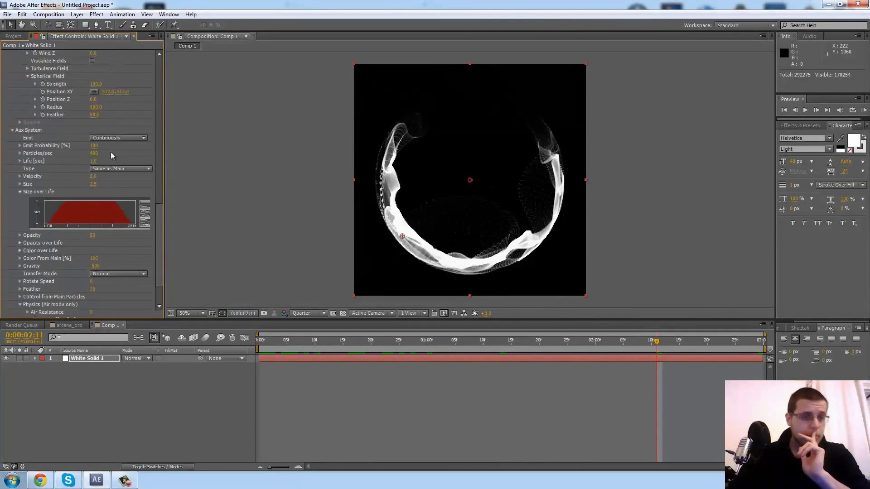
pyautogui.click(98, 226)
pyautogui.write('-50000')
pyautogui.press('Return')
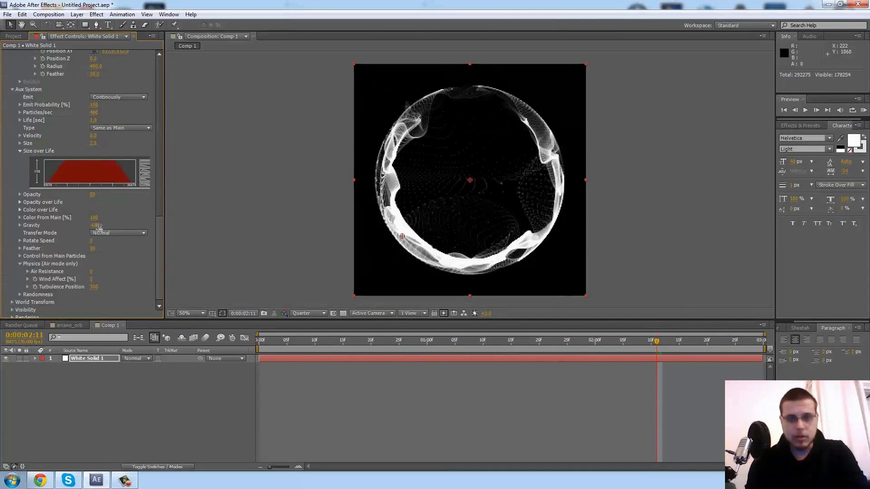
pyautogui.moveTo(99, 226); pyautogui.dragTo(82, 218)
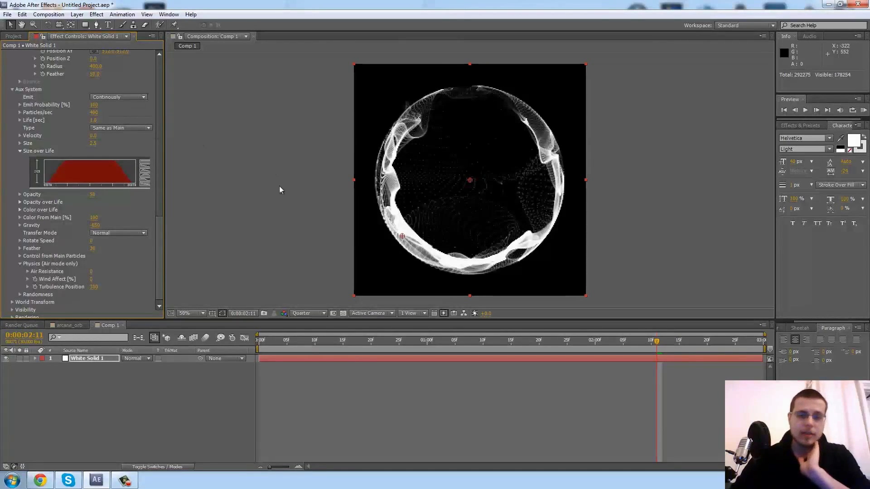
# Set the Turbulence Field Affect Position to 175 and scrub through to review the wispier ring
pyautogui.scroll(4, 101, 143)
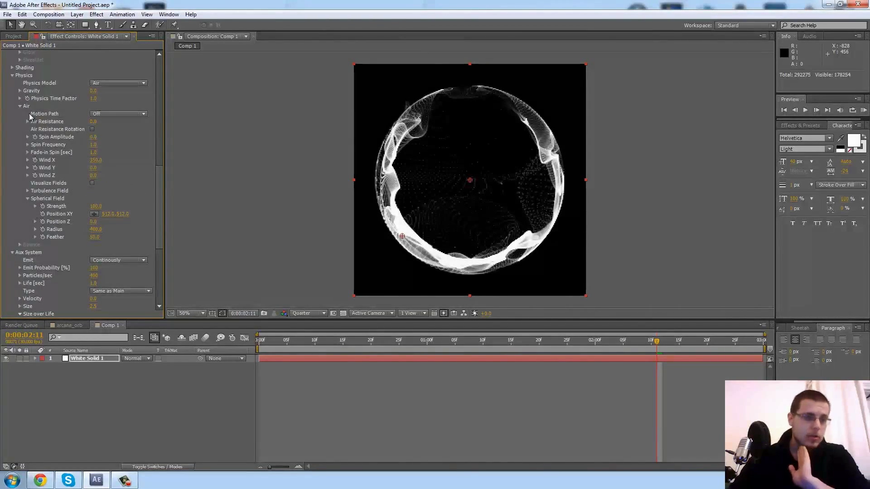
pyautogui.click(27, 191)
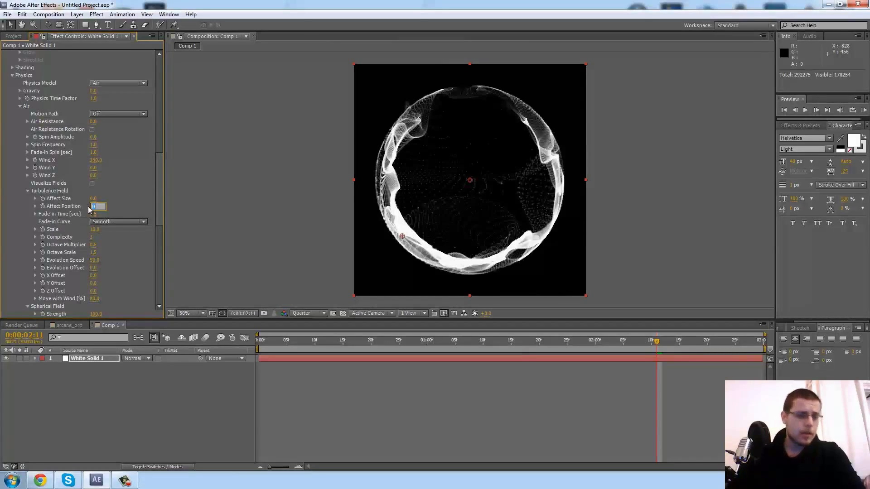
pyautogui.press('Return')
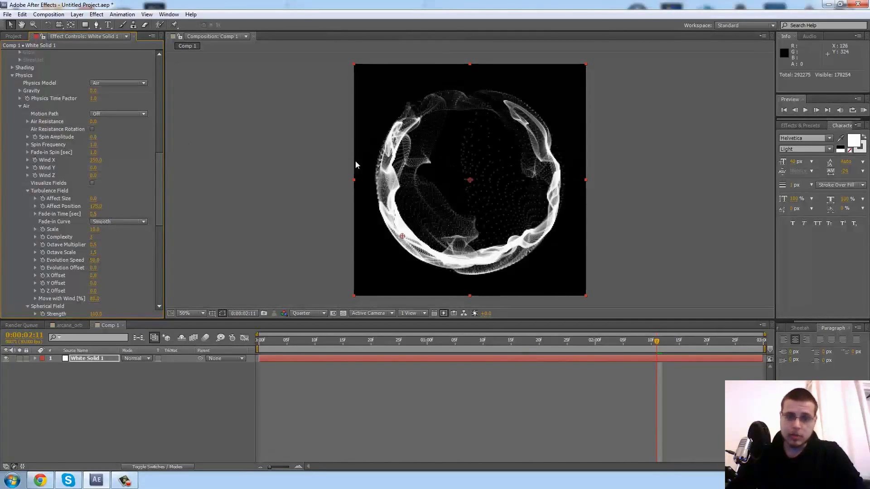
pyautogui.moveTo(332, 338); pyautogui.dragTo(690, 338)
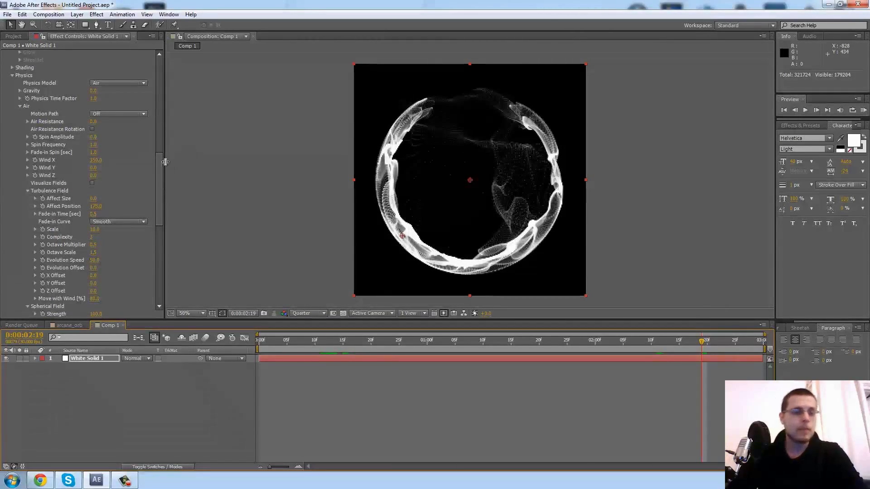
pyautogui.moveTo(162, 162); pyautogui.dragTo(157, 104)
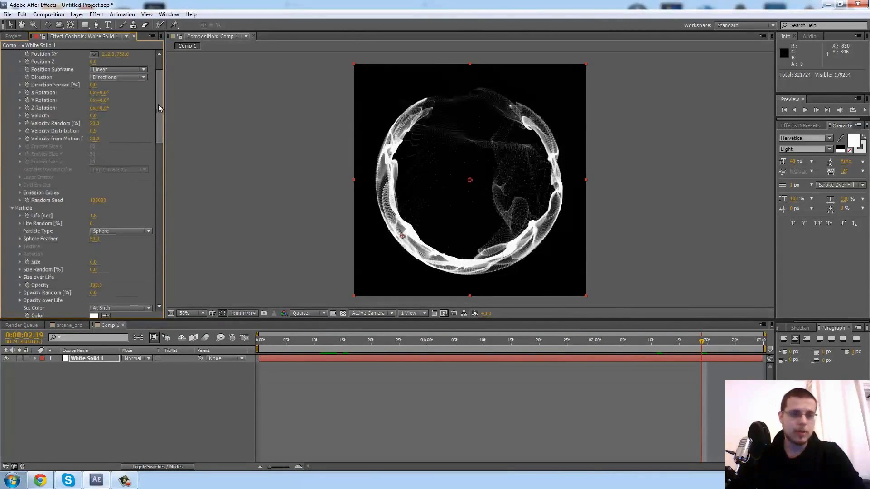
# Return to 0:00 and reveal the particle layer's Particular Emitter properties in the timeline
pyautogui.scroll(3, 137, 123)
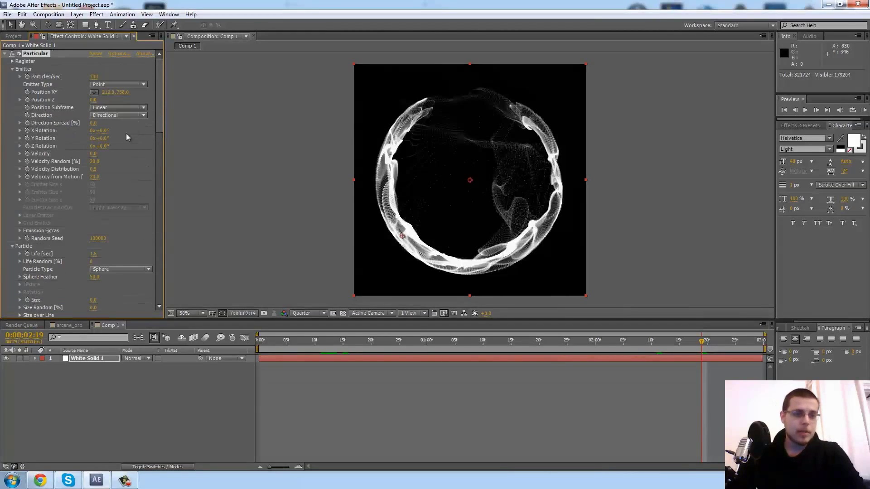
pyautogui.click(262, 349)
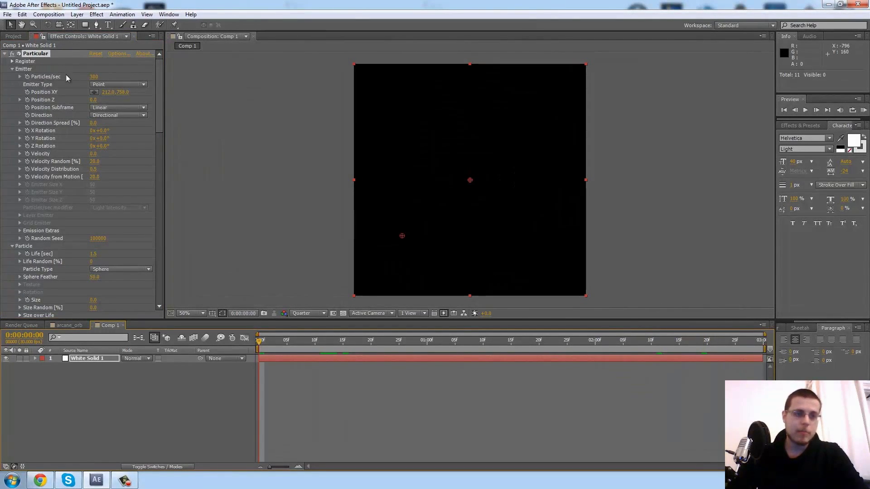
pyautogui.click(91, 402)
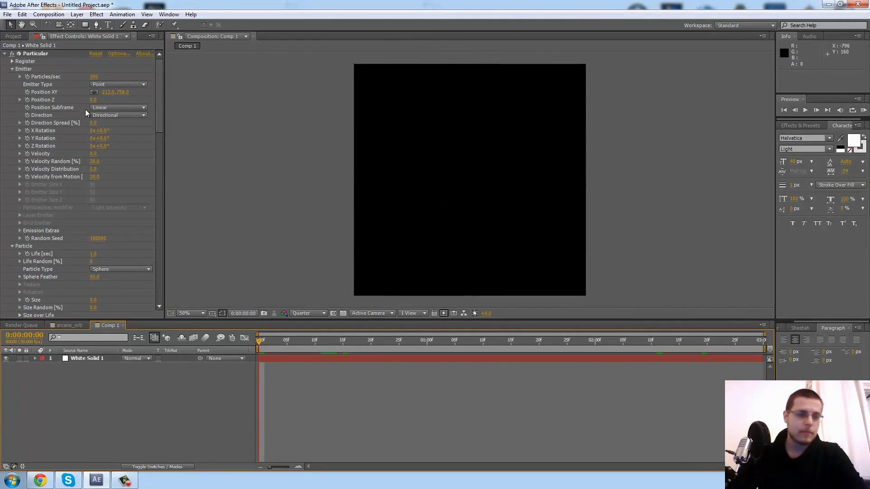
pyautogui.click(30, 53)
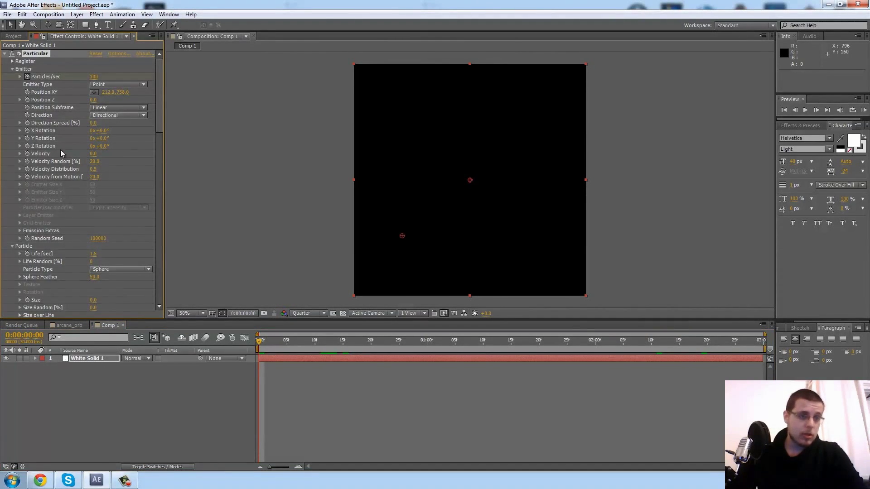
pyautogui.click(35, 359)
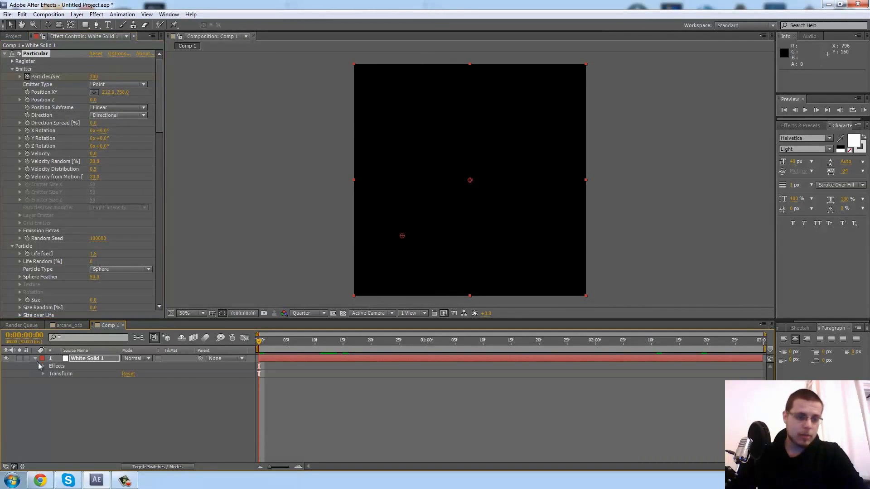
pyautogui.click(42, 366)
pyautogui.click(50, 375)
pyautogui.click(58, 381)
pyautogui.scroll(-1, 136, 385)
pyautogui.scroll(1, 277, 385)
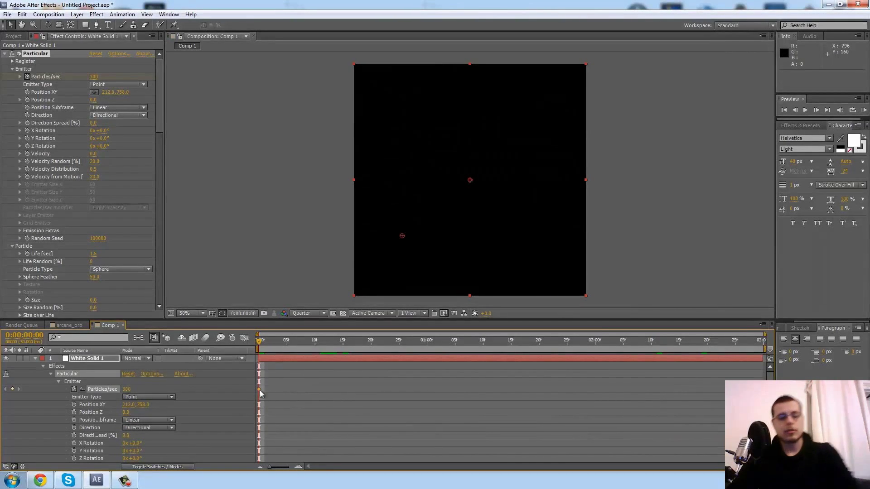
# Add two Particles/sec keyframes with an emission rate of 0
pyautogui.moveTo(260, 389); pyautogui.dragTo(266, 390)
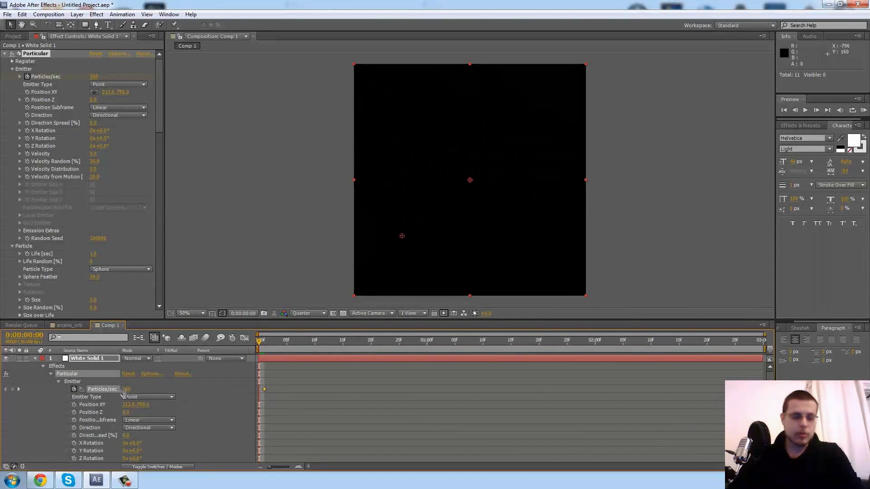
pyautogui.click(127, 389)
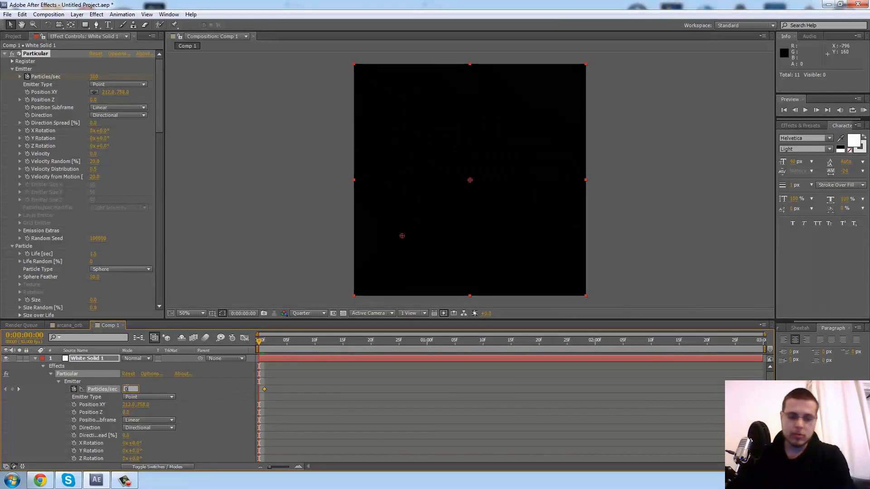
pyautogui.write('0')
pyautogui.click(297, 385)
pyautogui.moveTo(261, 347); pyautogui.dragTo(729, 359)
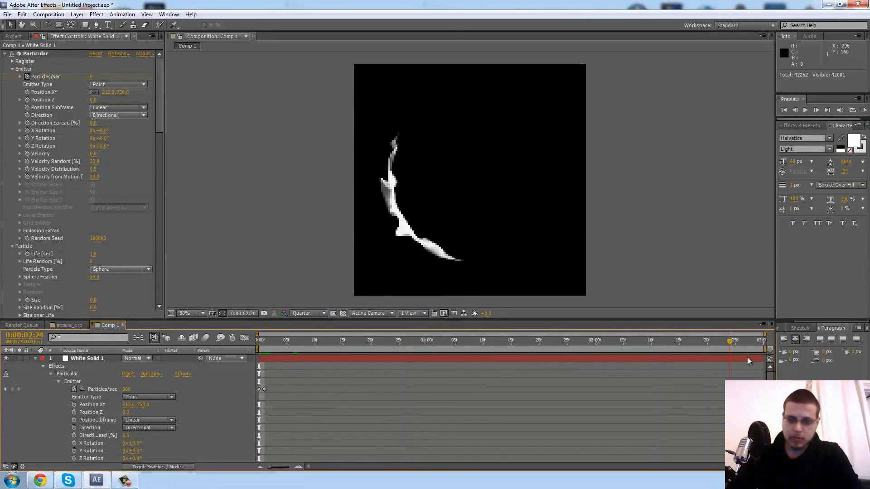
pyautogui.click(12, 389)
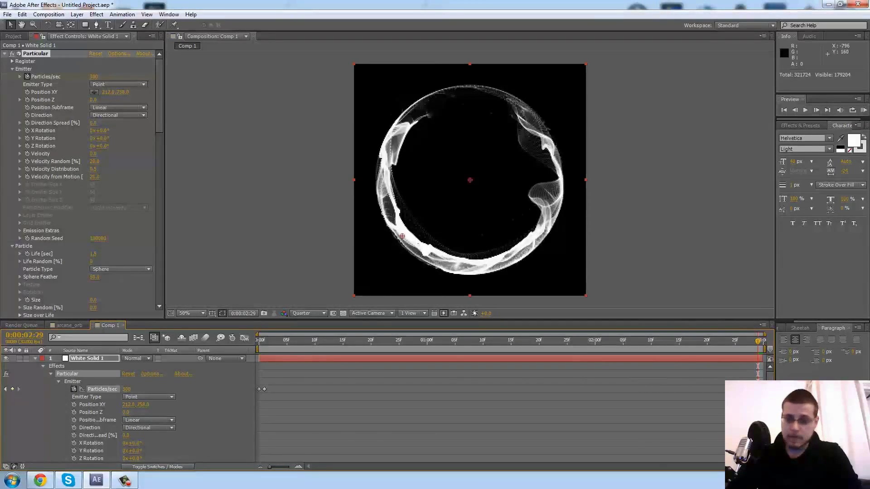
pyautogui.click(129, 390)
pyautogui.write('0')
pyautogui.press('Return')
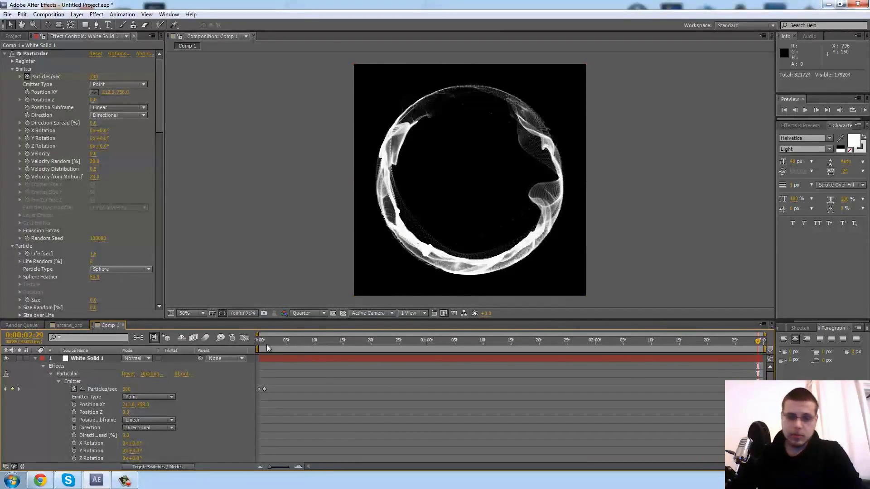
# Scrub through the emission animation, check the final frame and reselect the particle layer
pyautogui.click(264, 342)
pyautogui.moveTo(278, 348); pyautogui.dragTo(646, 347)
pyautogui.moveTo(735, 343); pyautogui.dragTo(775, 344)
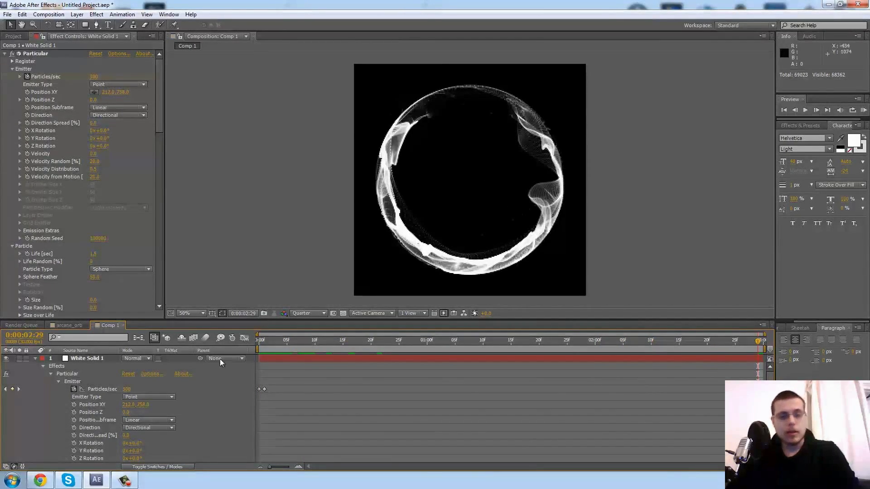
pyautogui.click(86, 358)
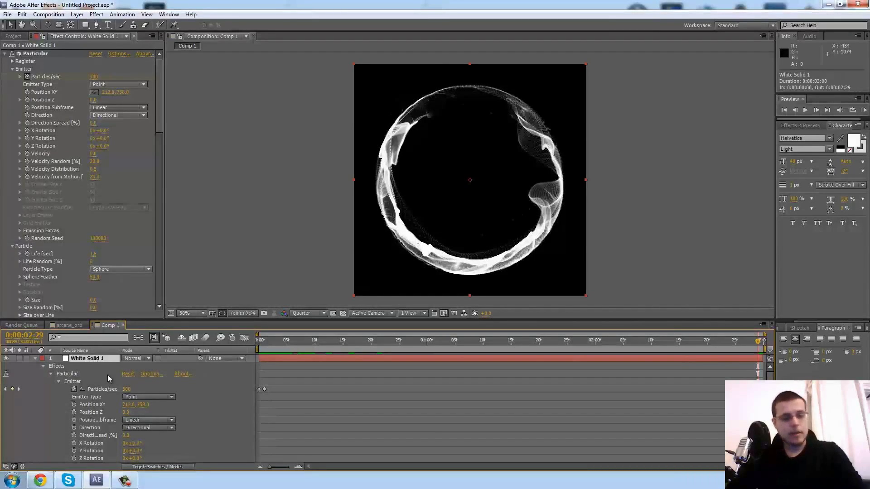
pyautogui.hotkey('ctrl', 'd')
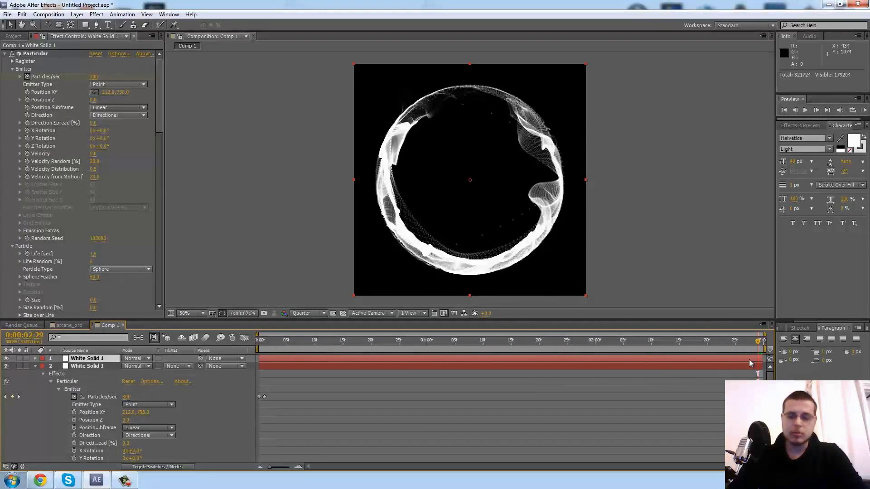
pyautogui.moveTo(750, 363); pyautogui.dragTo(285, 371)
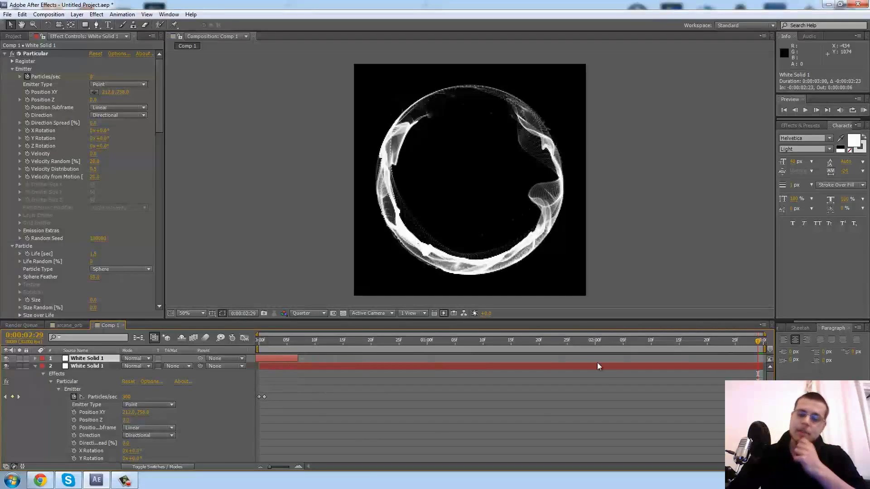
pyautogui.click(257, 346)
pyautogui.press('KP_0')
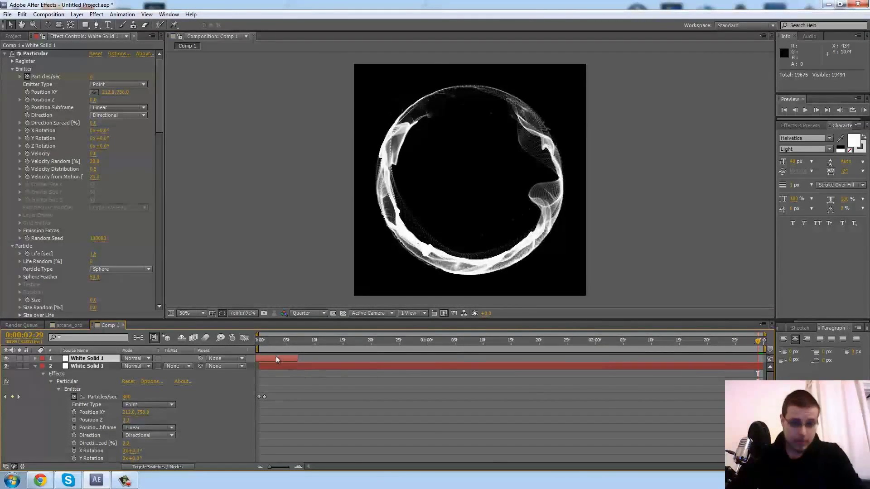
pyautogui.moveTo(279, 359); pyautogui.dragTo(273, 363)
pyautogui.click(35, 358)
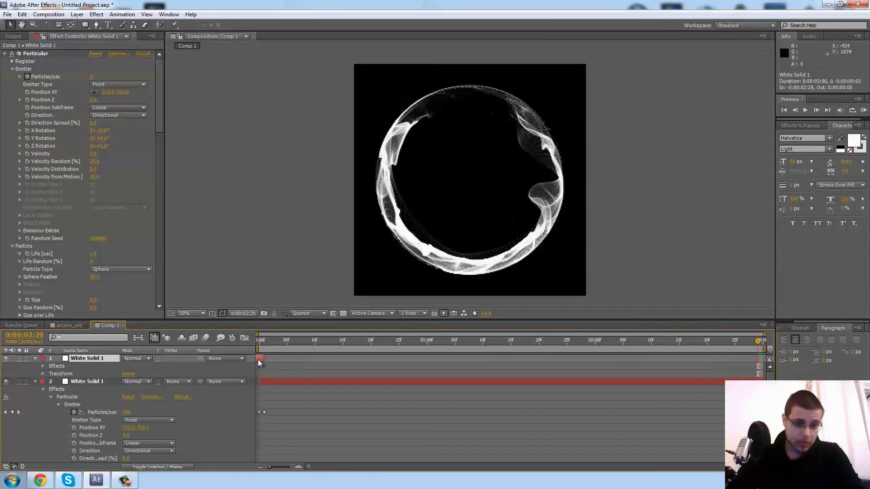
pyautogui.moveTo(260, 364); pyautogui.dragTo(760, 360)
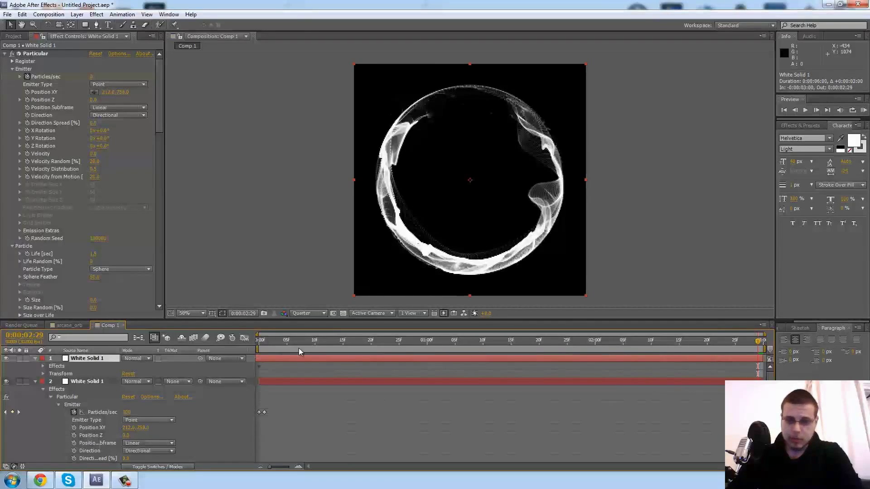
pyautogui.click(258, 344)
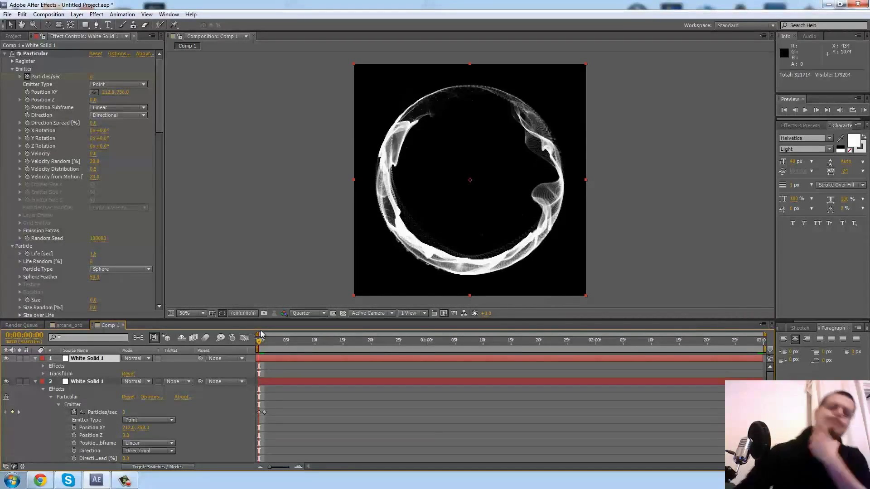
pyautogui.click(760, 340)
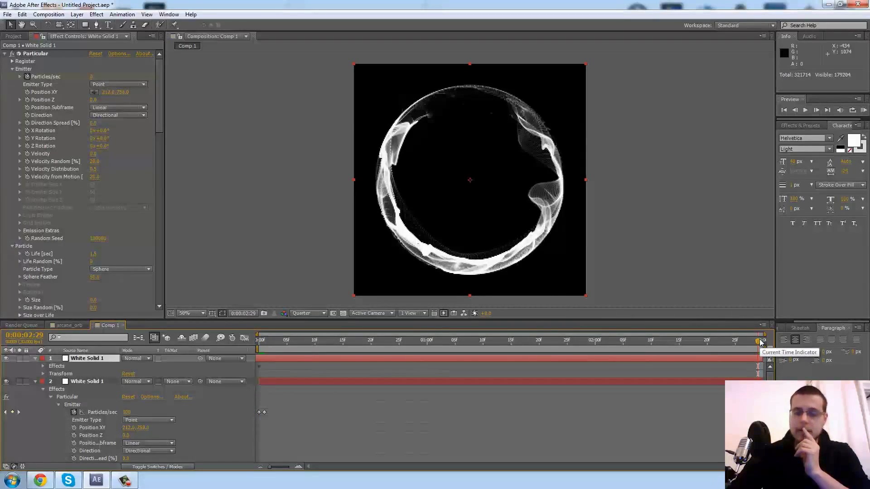
pyautogui.click(259, 343)
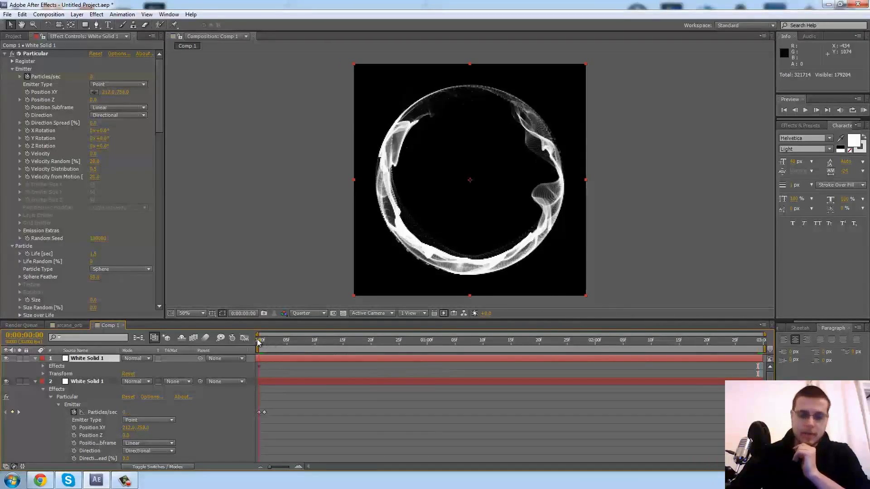
pyautogui.click(760, 336)
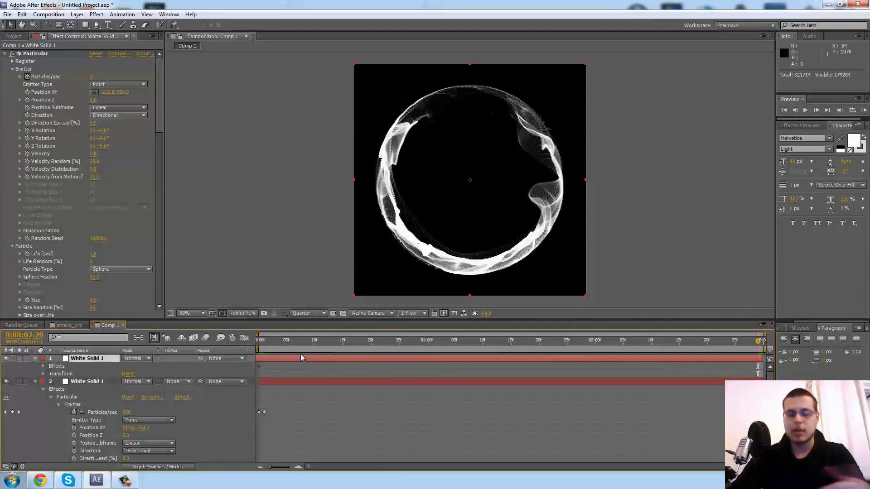
pyautogui.press('KP_0')
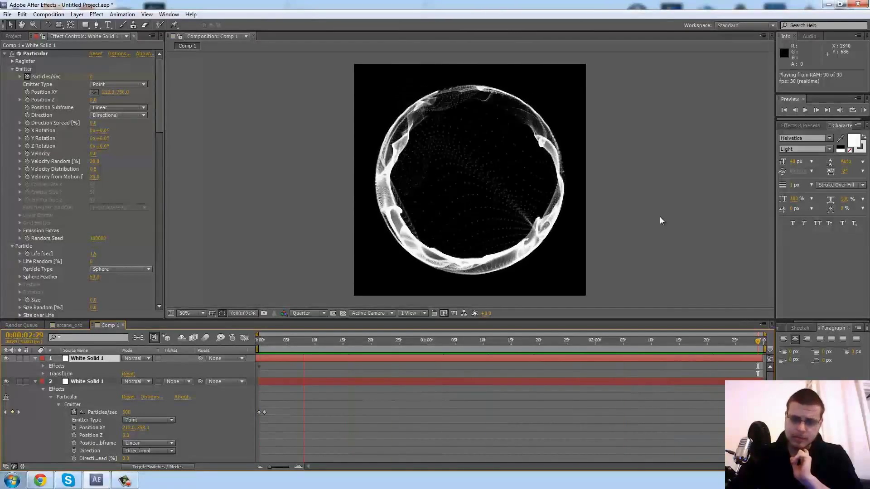
pyautogui.press('space')
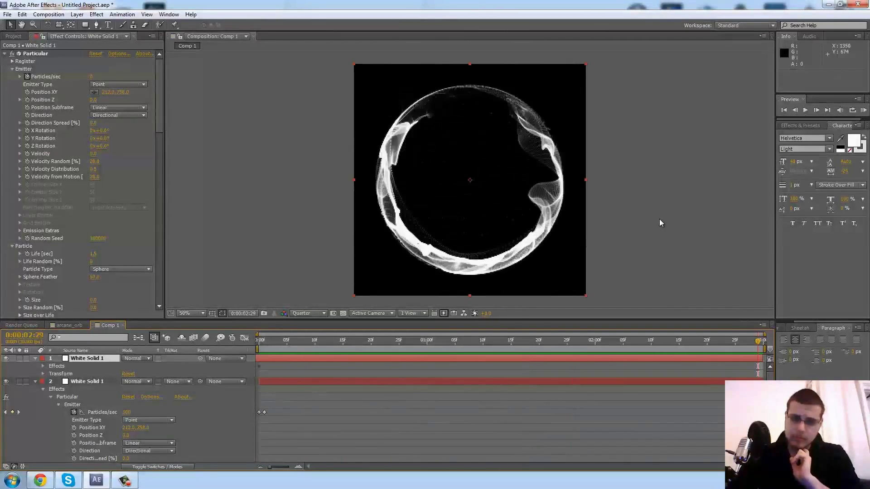
pyautogui.moveTo(694, 342); pyautogui.dragTo(517, 342)
pyautogui.moveTo(458, 324); pyautogui.dragTo(508, 325)
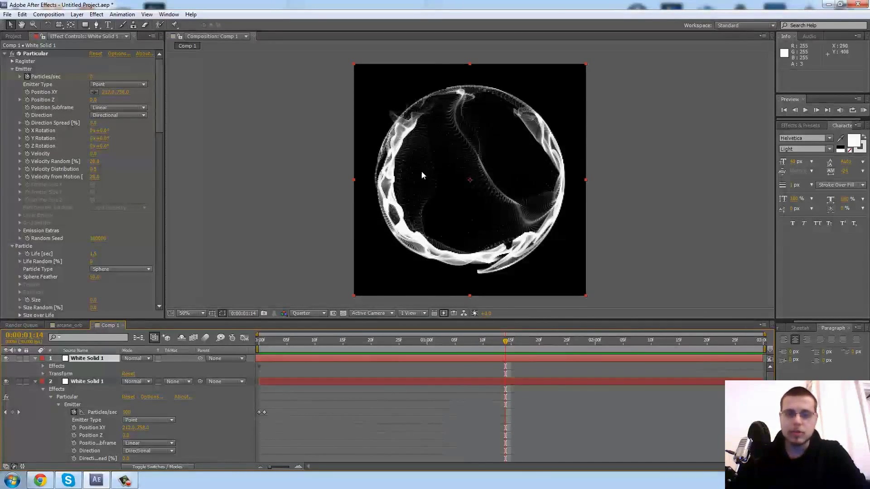
pyautogui.moveTo(292, 342); pyautogui.dragTo(765, 348)
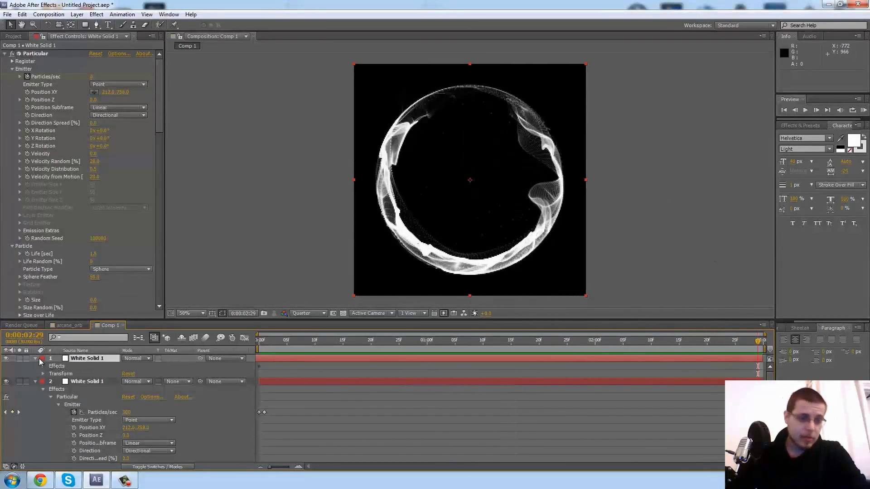
# Collapse the top layer and select the lower particle layer's Particular effect settings
pyautogui.click(36, 359)
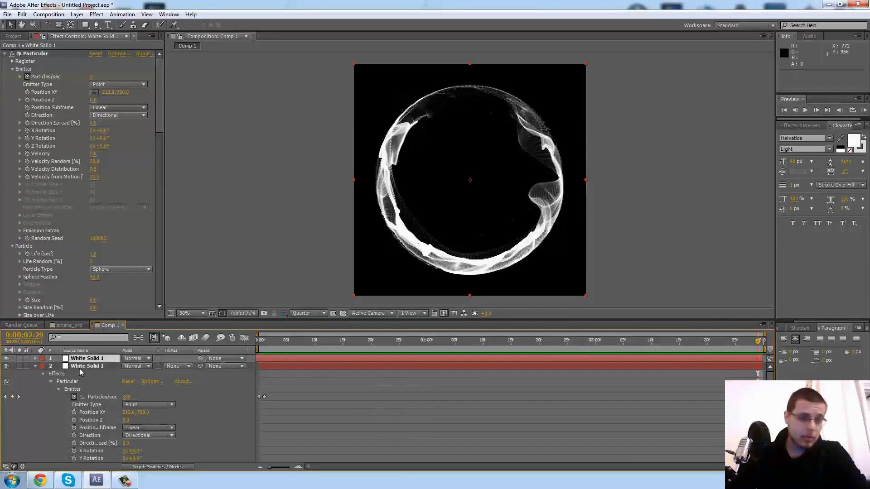
pyautogui.click(80, 368)
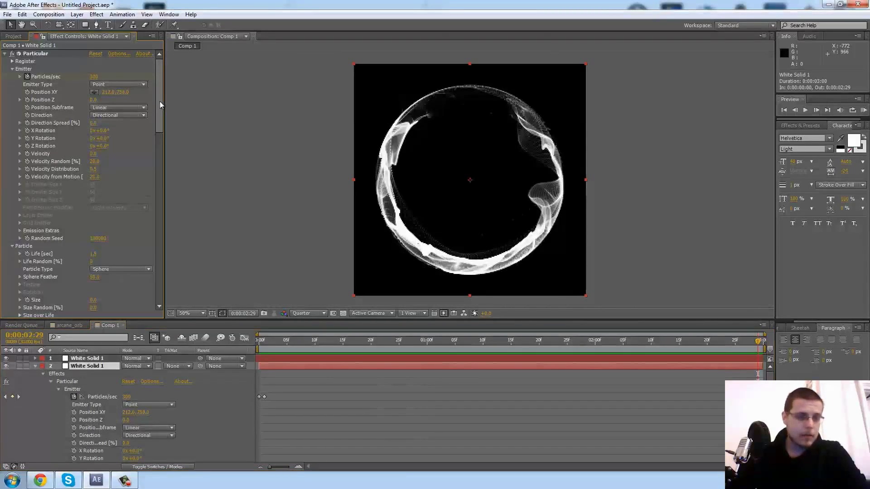
pyautogui.click(36, 54)
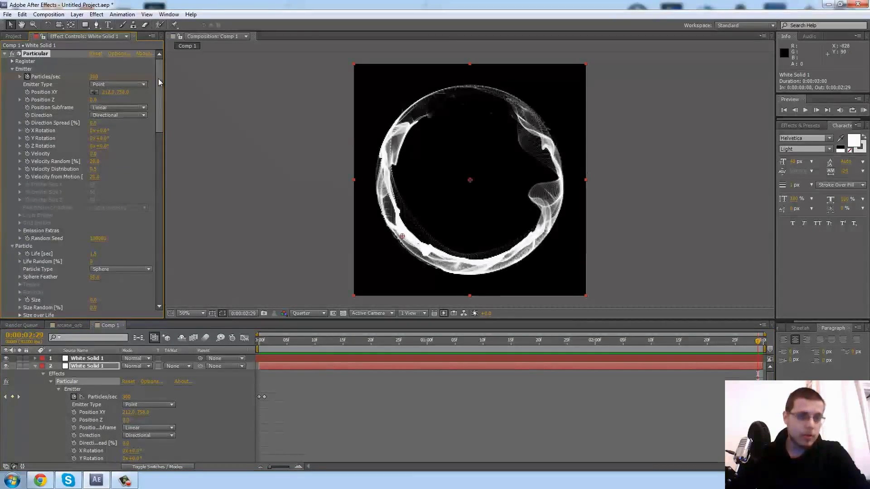
pyautogui.moveTo(159, 78); pyautogui.dragTo(131, 283)
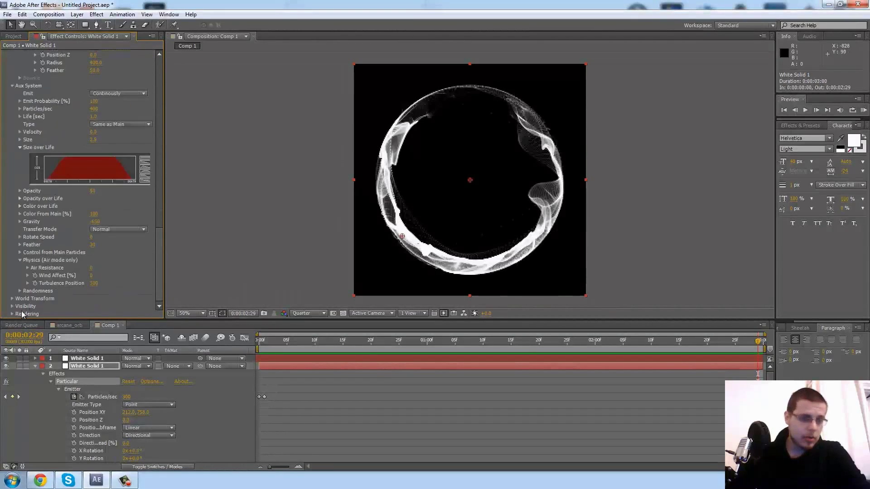
# Set Particular's Rendering Motion Blur to On, hide the top layer, and scrub to inspect
pyautogui.click(12, 315)
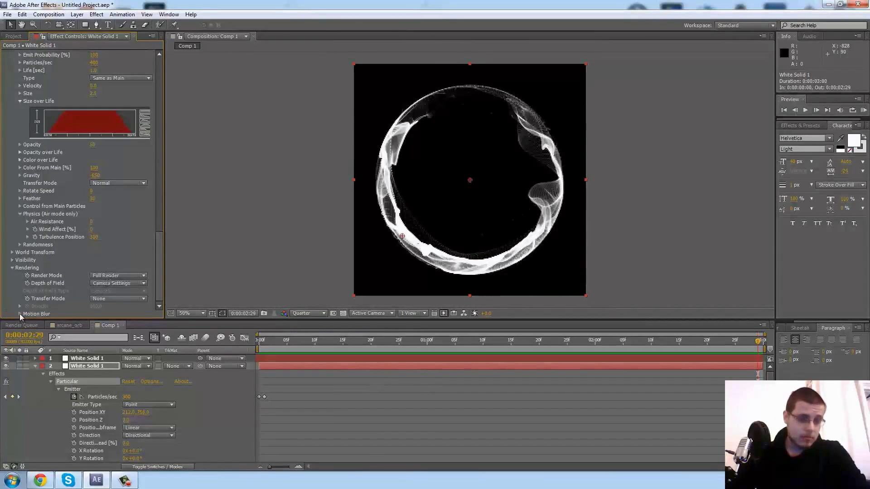
pyautogui.click(20, 315)
pyautogui.click(126, 262)
pyautogui.click(107, 290)
pyautogui.click(7, 358)
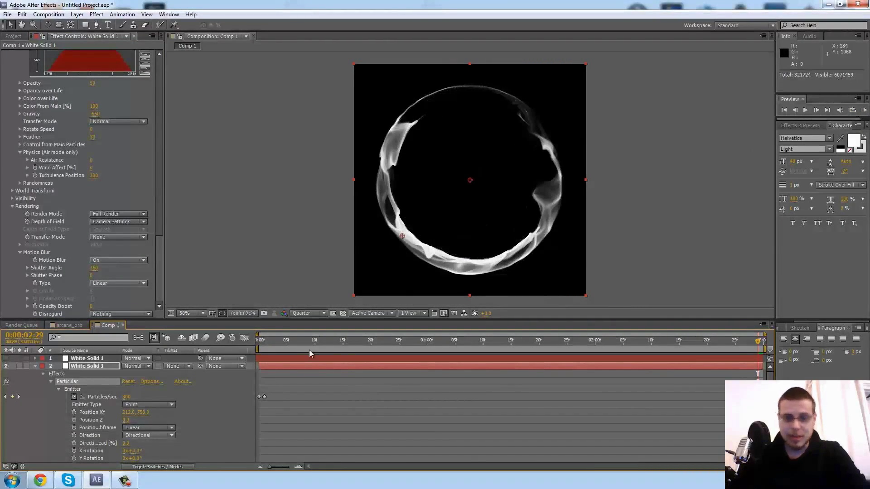
pyautogui.moveTo(302, 353); pyautogui.dragTo(610, 349)
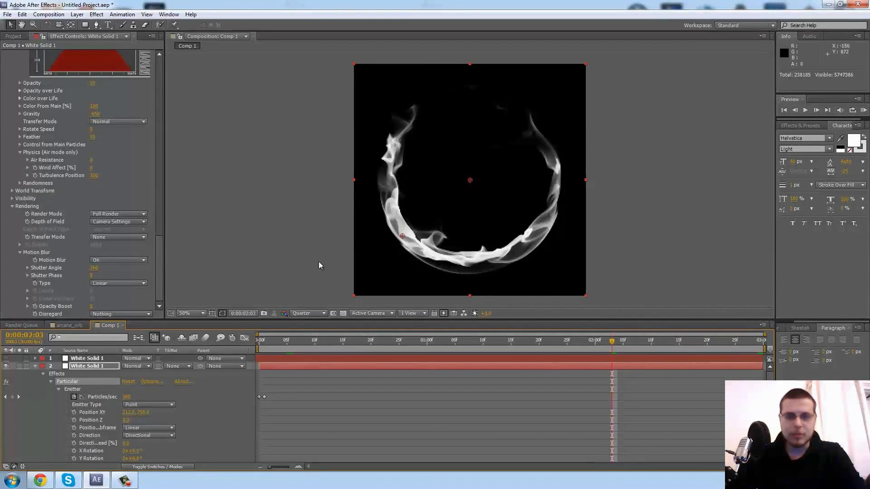
pyautogui.click(679, 344)
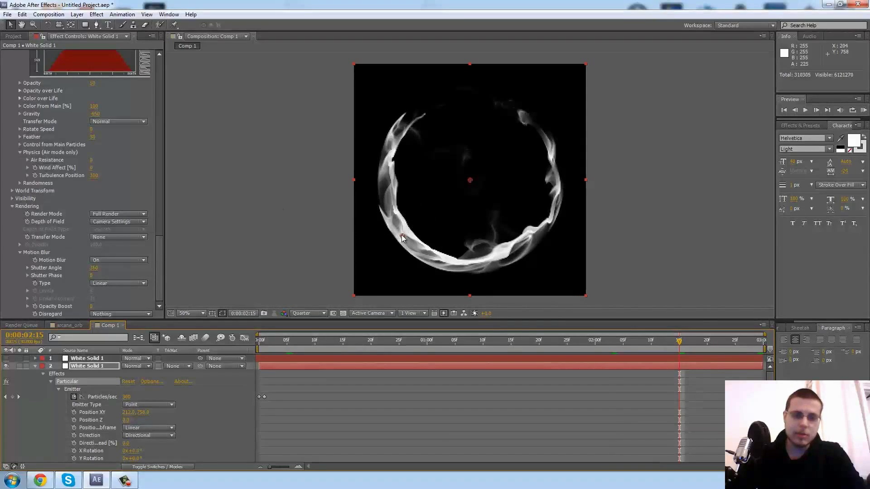
pyautogui.moveTo(403, 236); pyautogui.dragTo(405, 212)
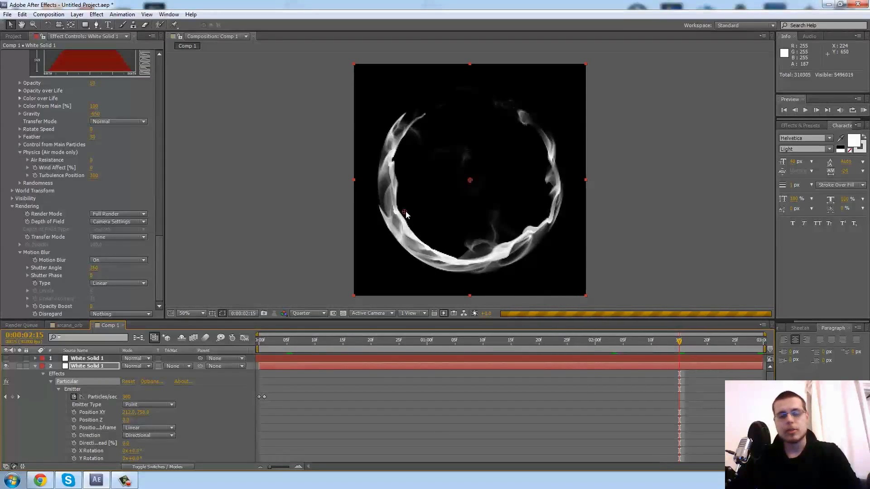
pyautogui.moveTo(405, 214); pyautogui.dragTo(406, 211)
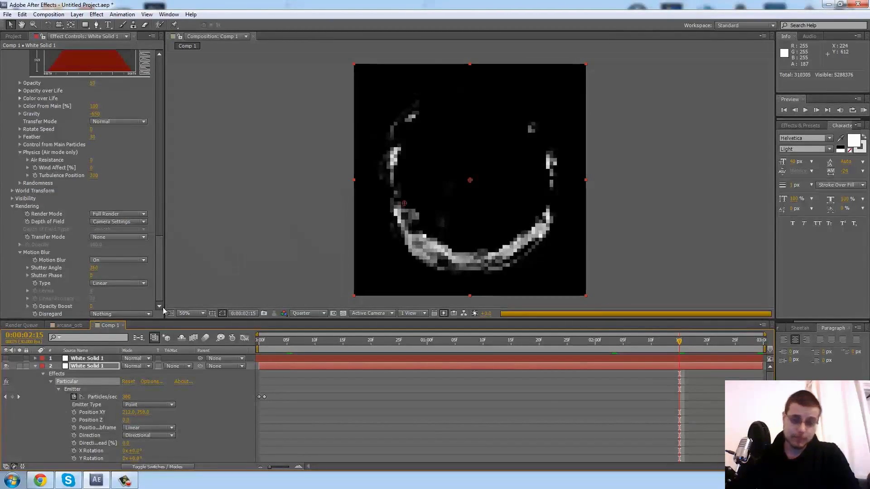
pyautogui.hotkey('ctrl', 'z')
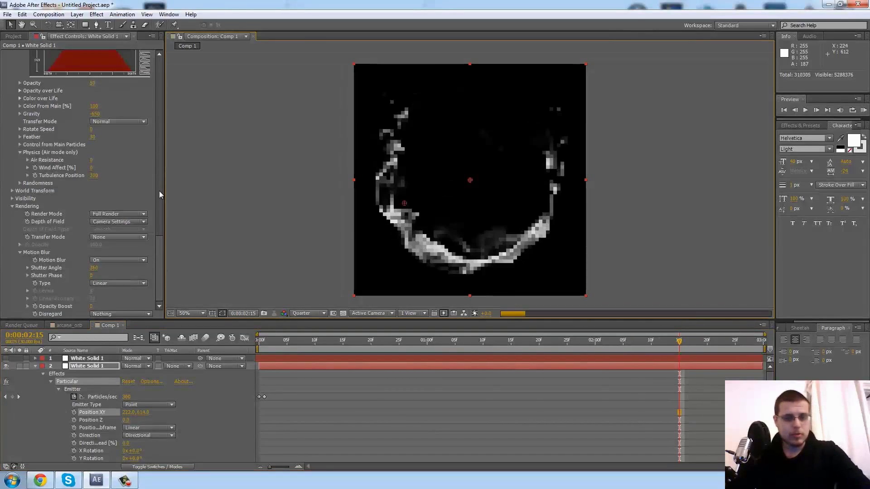
# Set the top layer's Particular Rendering Motion Blur to On, then check the last and first frames
pyautogui.click(86, 358)
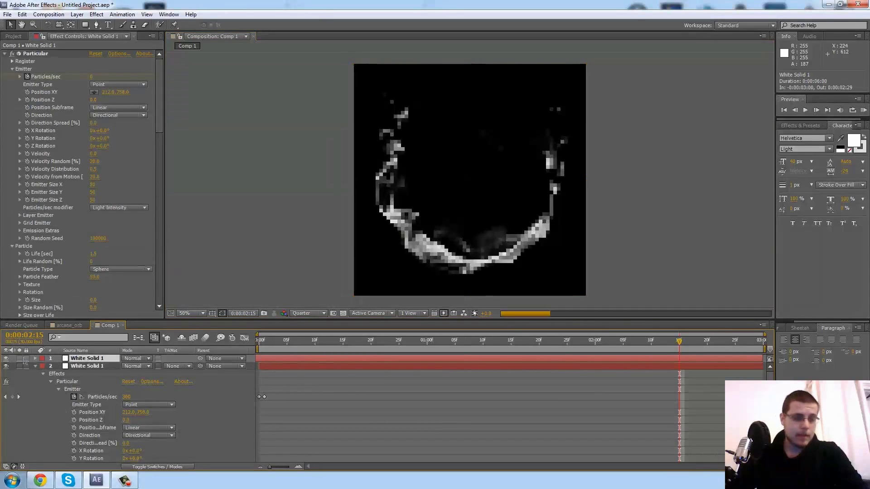
pyautogui.scroll(-15, 154, 219)
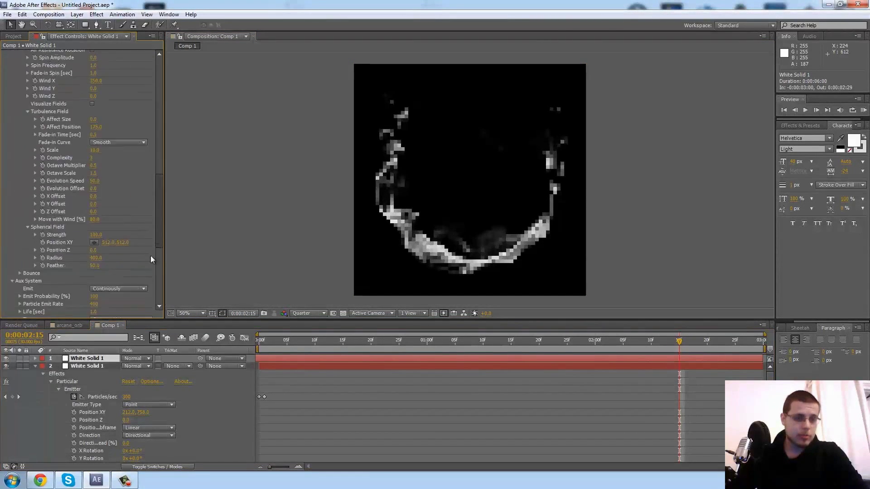
pyautogui.scroll(-5, 151, 269)
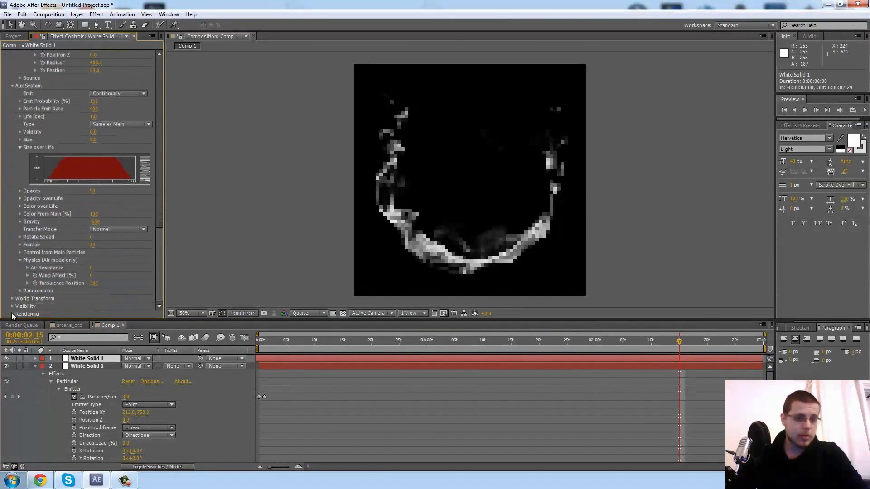
pyautogui.click(13, 314)
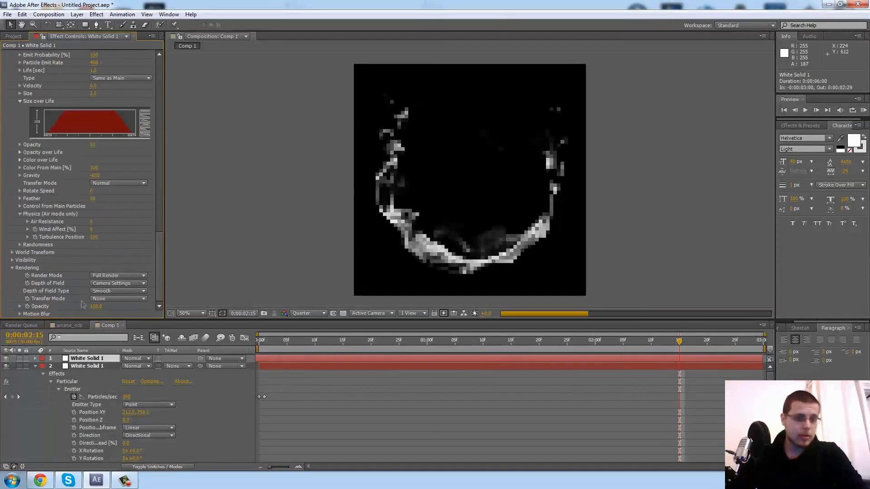
pyautogui.click(19, 315)
pyautogui.click(113, 262)
pyautogui.click(109, 290)
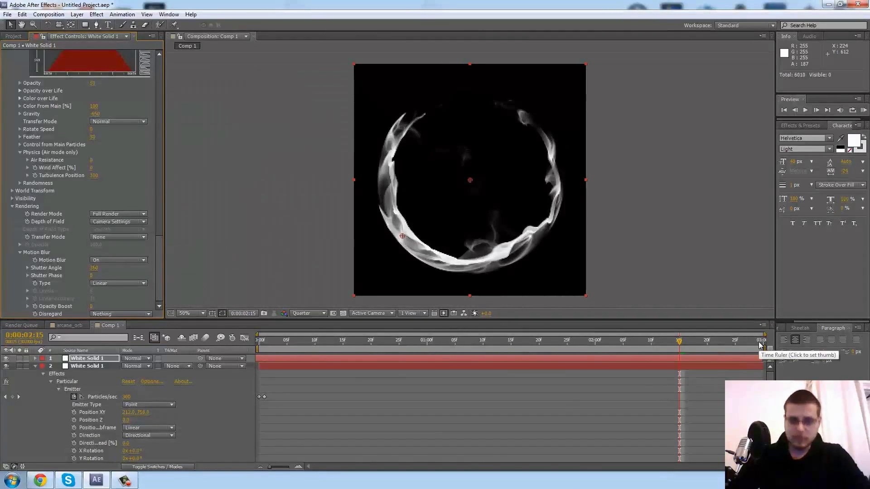
pyautogui.click(760, 345)
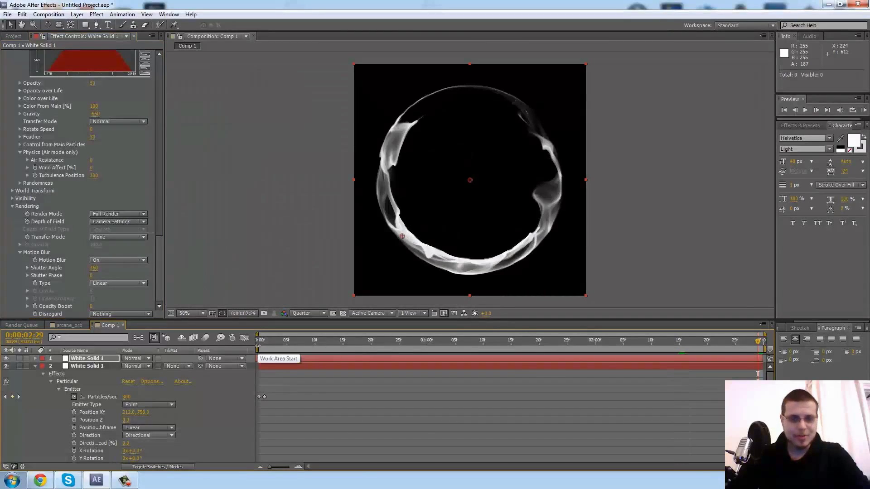
pyautogui.click(259, 344)
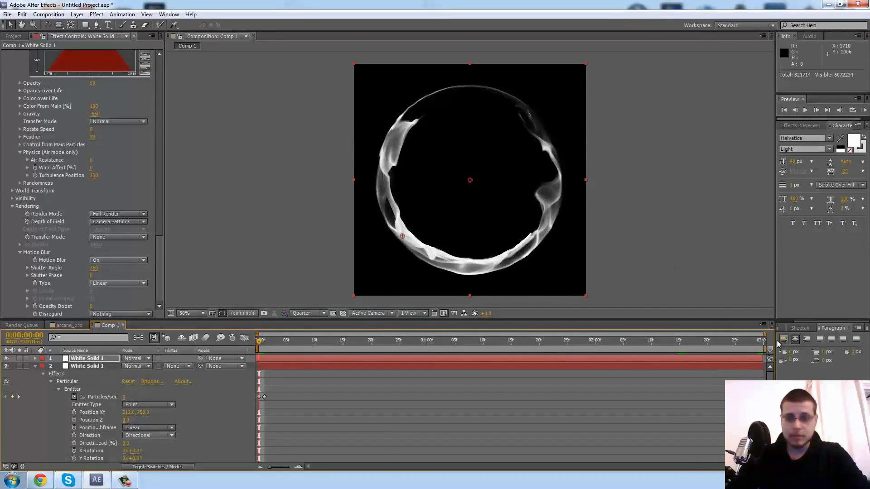
# Check the last and first frames, then start a RAM preview with numpad 0
pyautogui.click(760, 342)
pyautogui.click(259, 342)
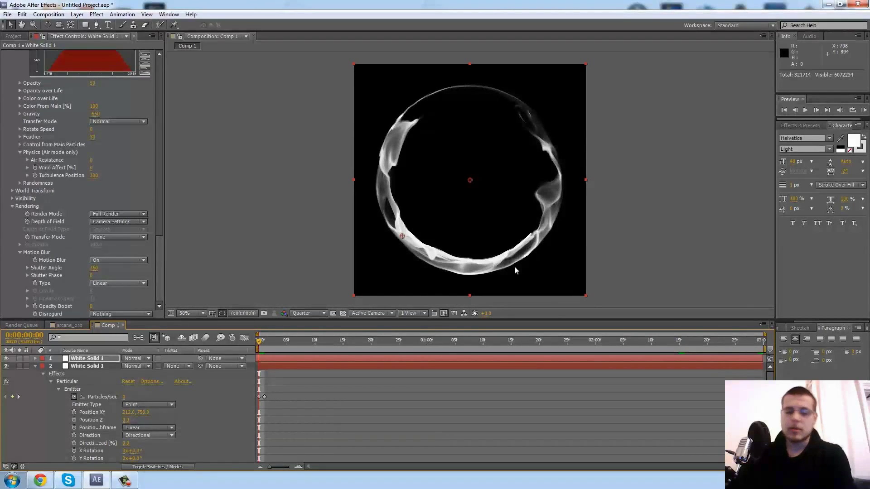
pyautogui.press('KP_0')
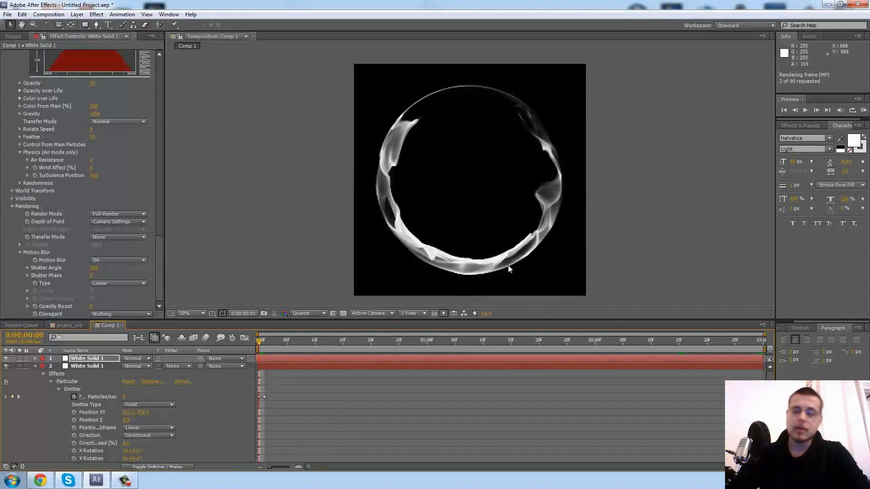